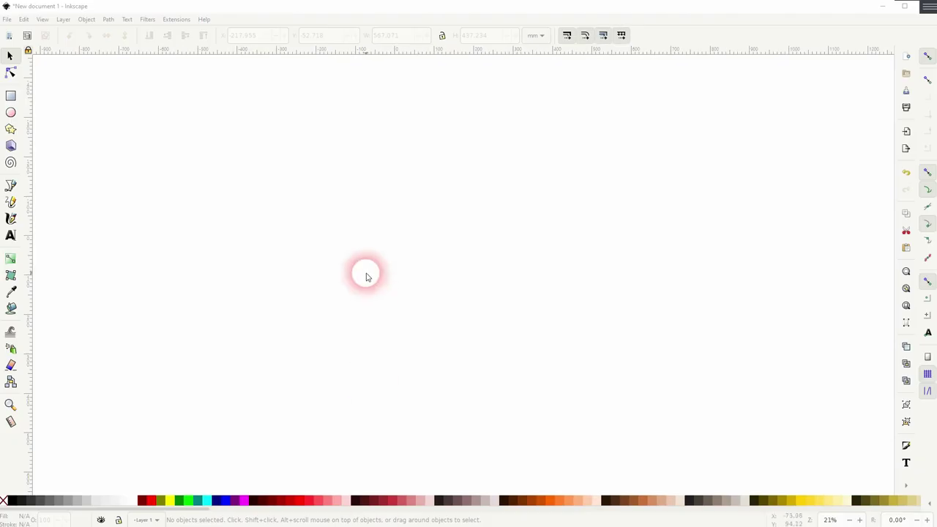
# Draw a large black rectangle, about 574.6 × 304.6 mm, in the middle of the page
pyautogui.click(11, 95)
pyautogui.moveTo(301, 171)
pyautogui.mouseDown()
pyautogui.moveTo(361, 211)
pyautogui.moveTo(550, 299)
pyautogui.moveTo(522, 312)
pyautogui.moveTo(536, 294)
pyautogui.moveTo(529, 291)
pyautogui.mouseUp()
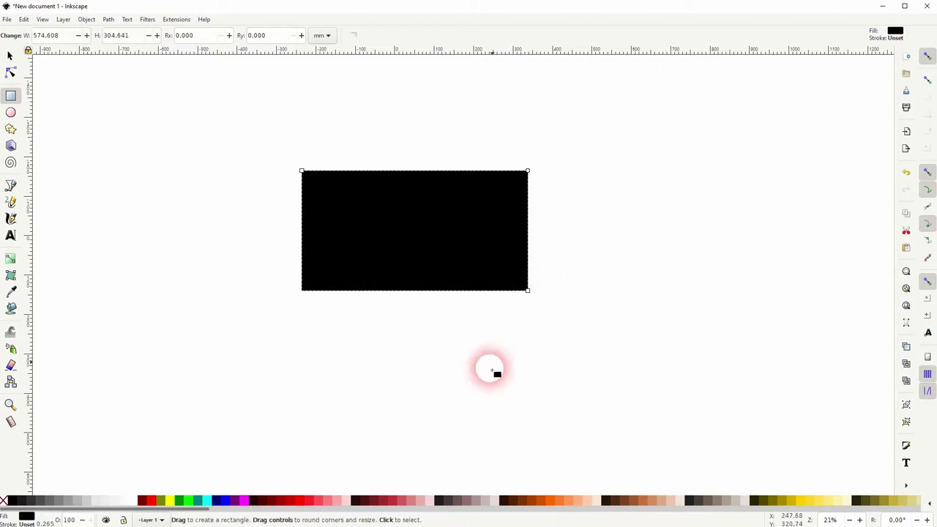
# Move the rectangle slightly right and down and convert it to a path
pyautogui.click(10, 56)
pyautogui.moveTo(397, 207); pyautogui.dragTo(452, 246)
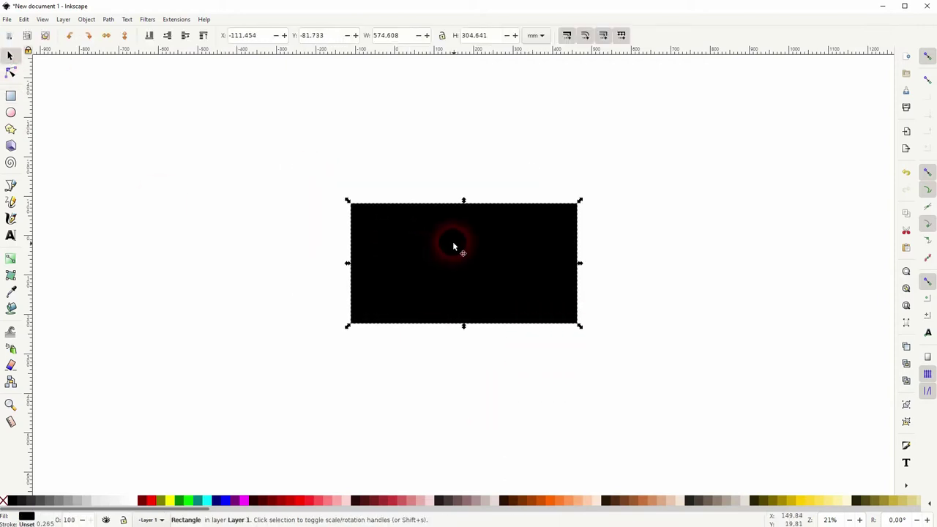
pyautogui.click(108, 19)
pyautogui.click(117, 32)
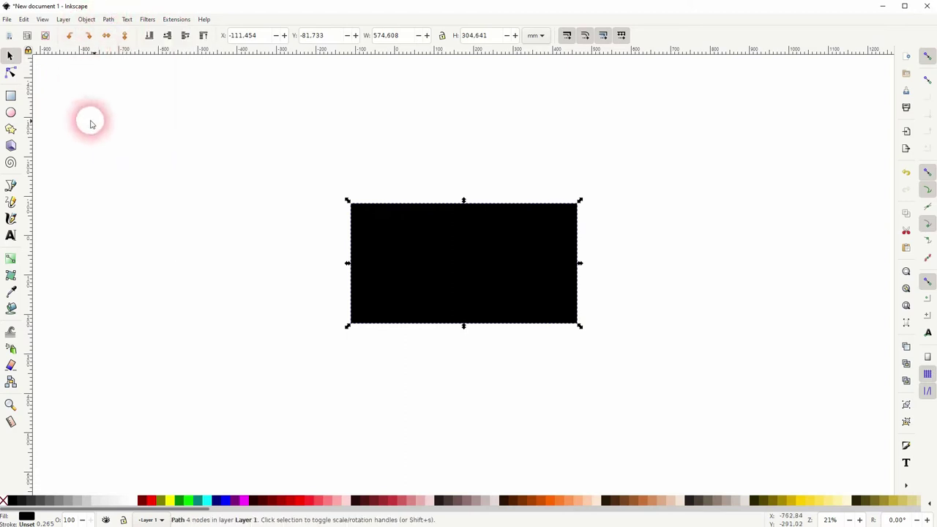
# Drag the top corner nodes outward to form a trapezoid with a 735.6 mm top edge
pyautogui.click(10, 72)
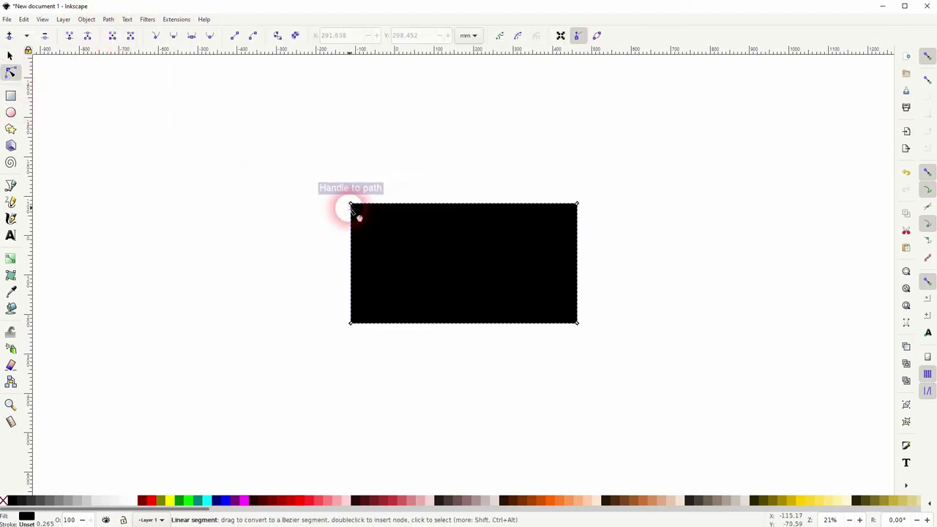
pyautogui.moveTo(351, 205); pyautogui.dragTo(318, 204)
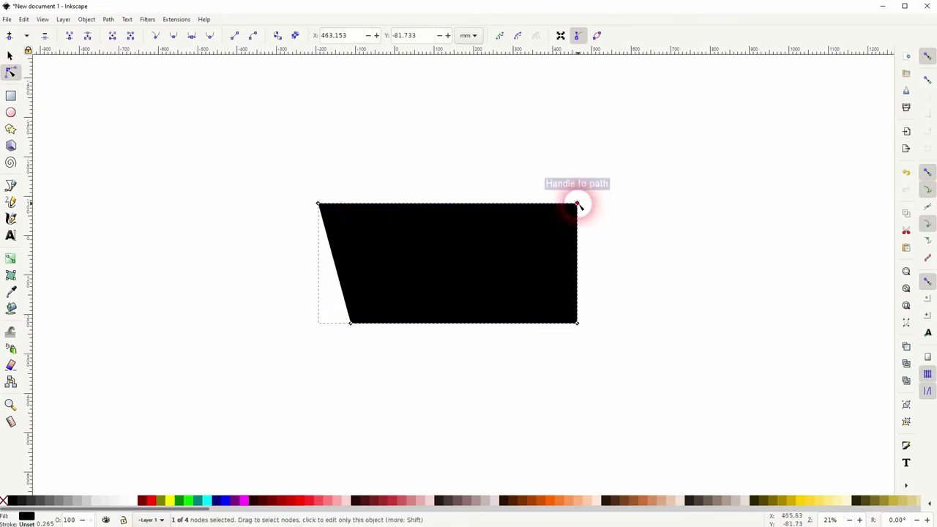
pyautogui.moveTo(579, 205); pyautogui.dragTo(609, 207)
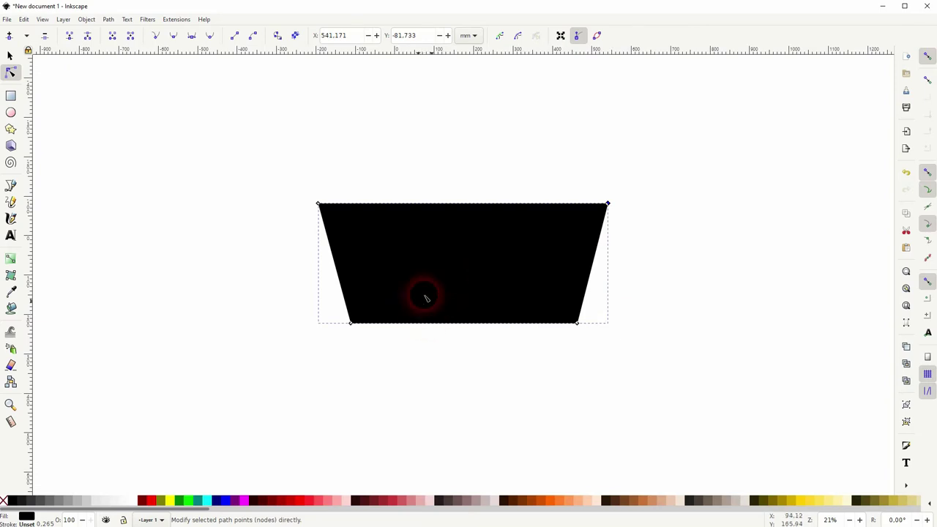
pyautogui.click(10, 56)
pyautogui.click(126, 239)
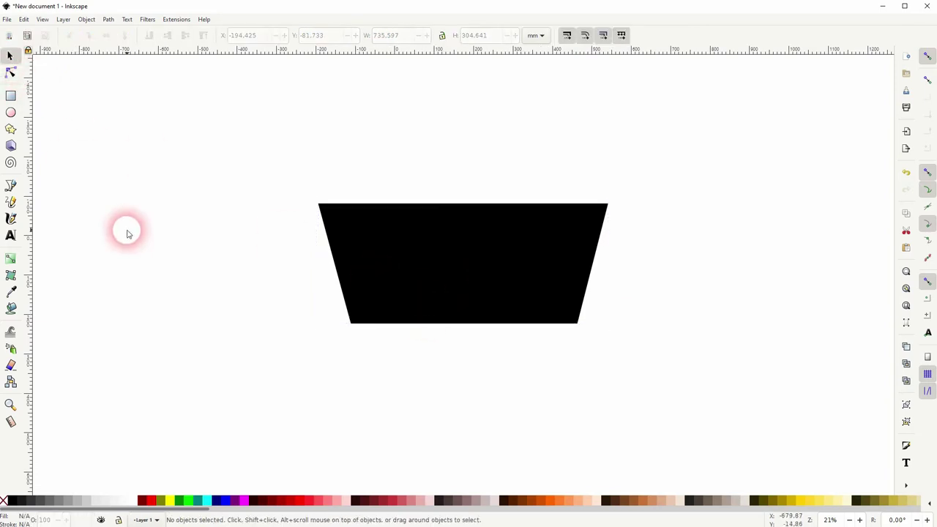
# With path snapping on, draw a line along the trapezoid's left edge, bottom-left to top-left corner
pyautogui.click(10, 185)
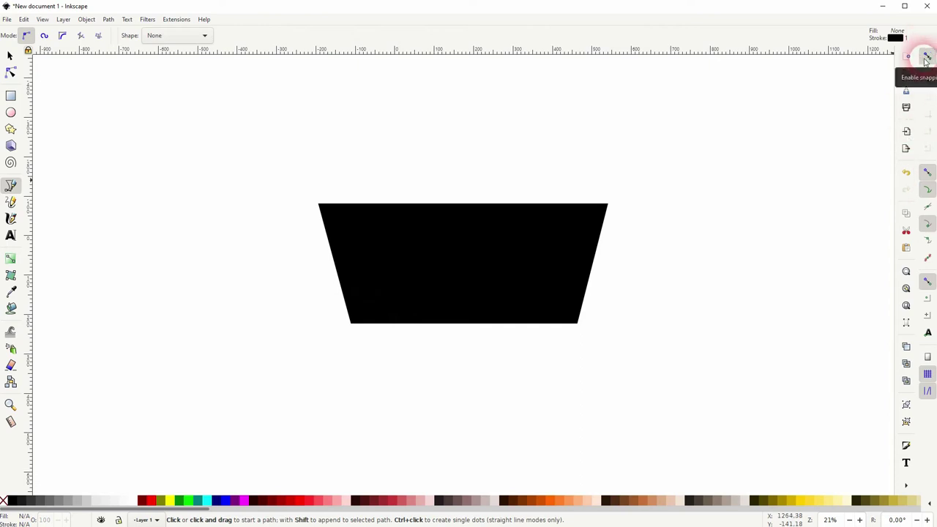
pyautogui.click(929, 150)
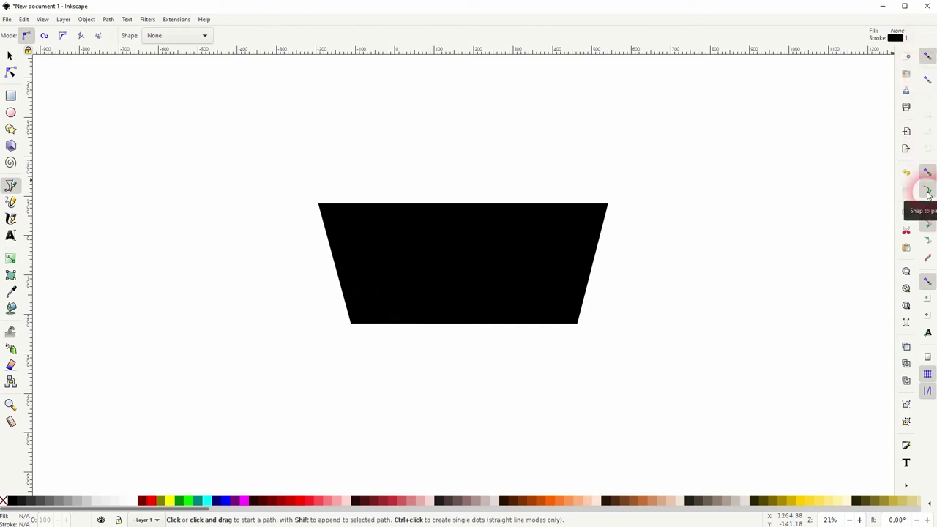
pyautogui.click(351, 323)
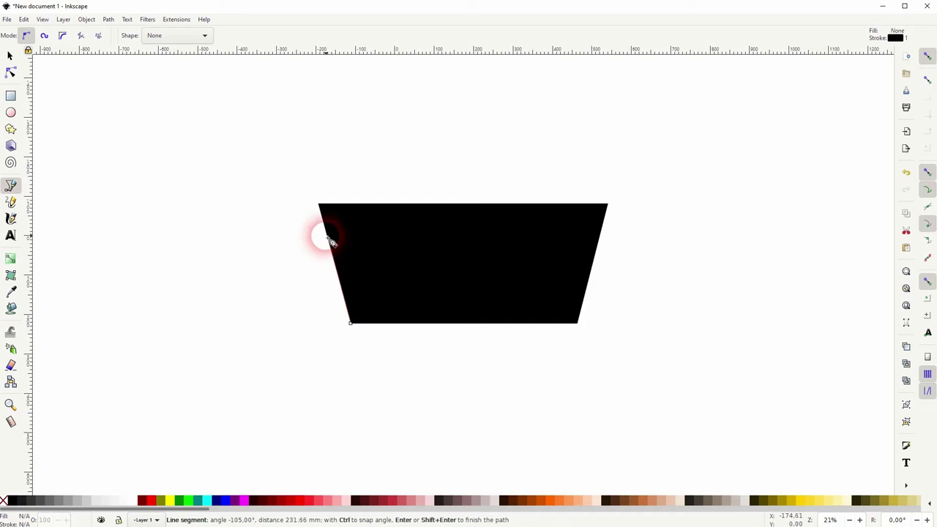
pyautogui.click(319, 204)
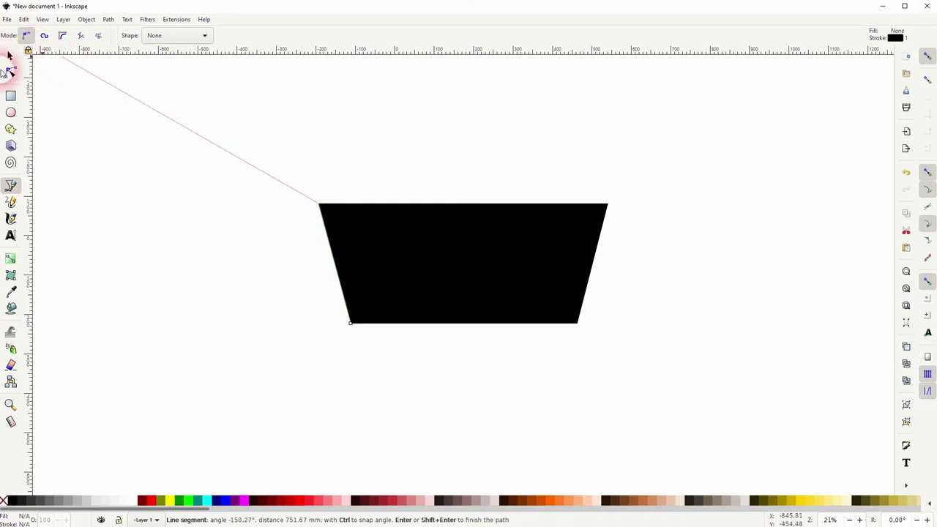
pyautogui.click(10, 56)
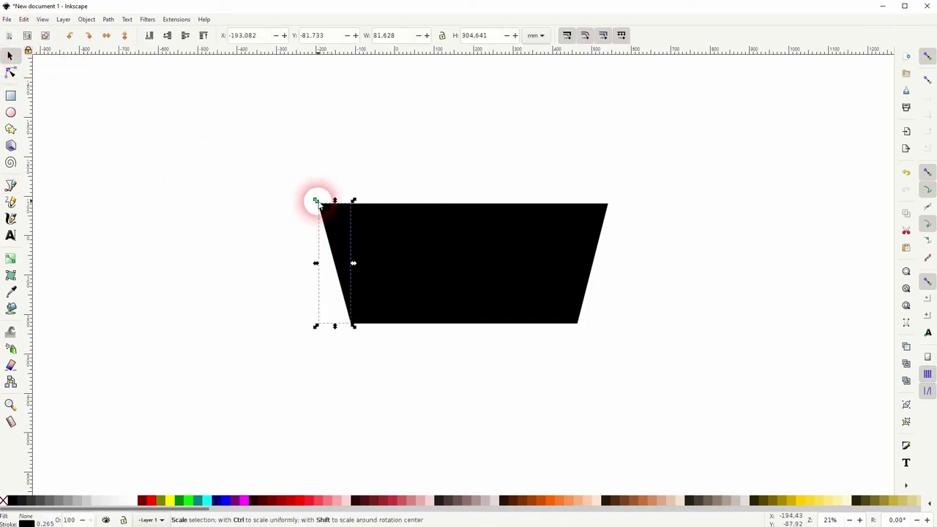
# Stretch the line past the trapezoid's top and bottom to about 118.6 × 442.6 mm
pyautogui.moveTo(317, 200); pyautogui.dragTo(265, 118)
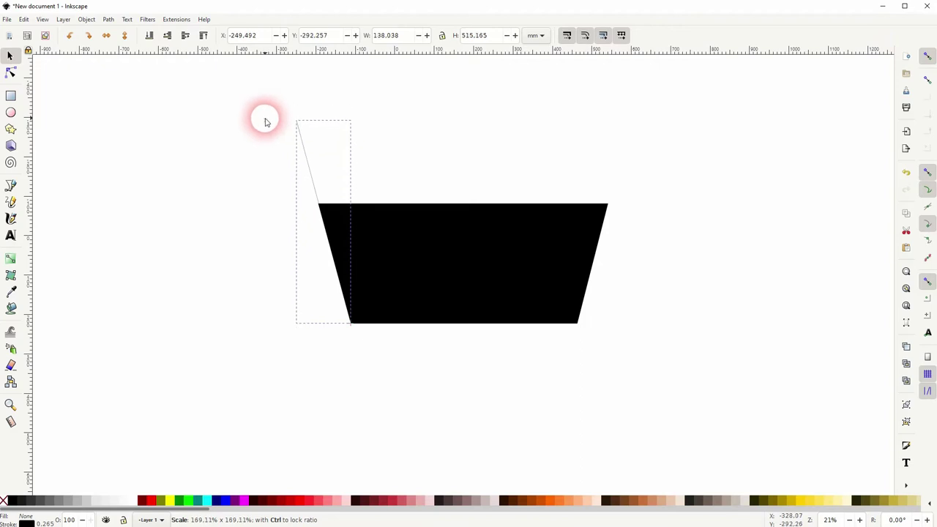
pyautogui.moveTo(355, 327); pyautogui.dragTo(374, 363)
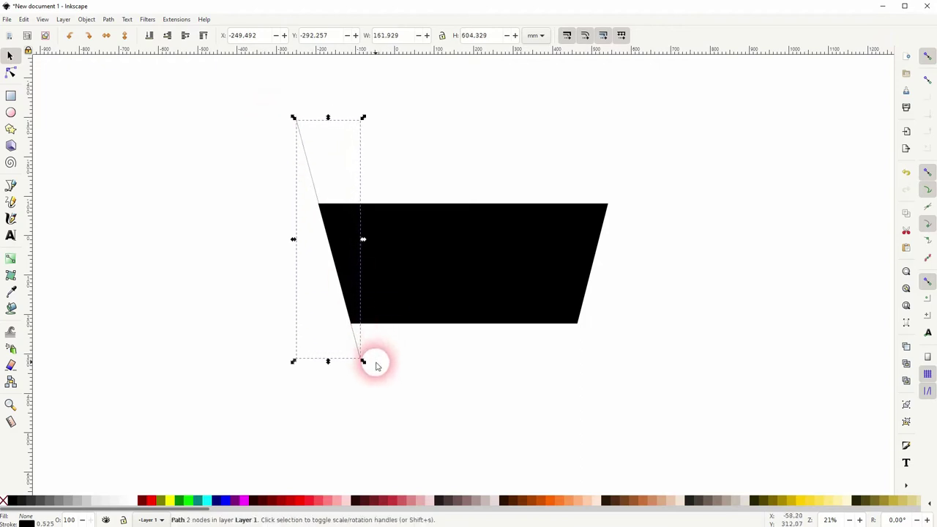
pyautogui.moveTo(294, 118); pyautogui.dragTo(309, 153)
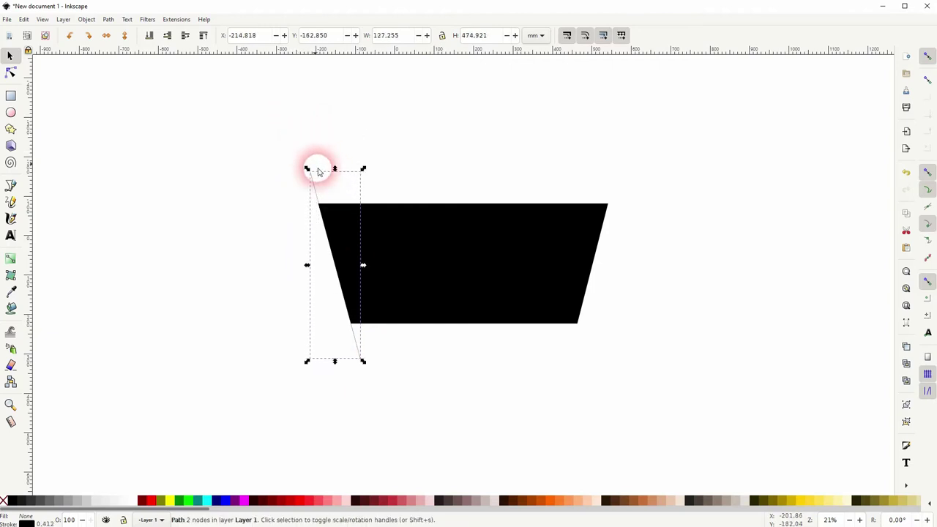
pyautogui.click(437, 395)
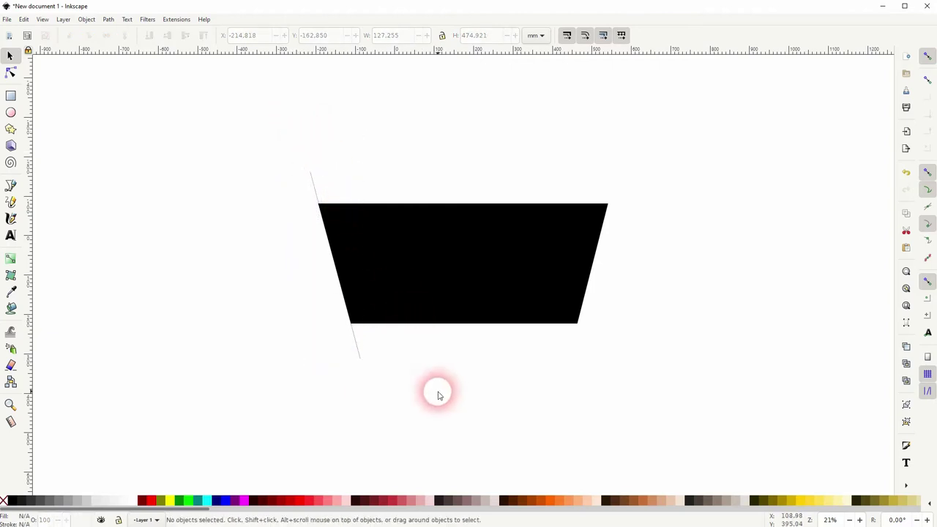
pyautogui.click(11, 188)
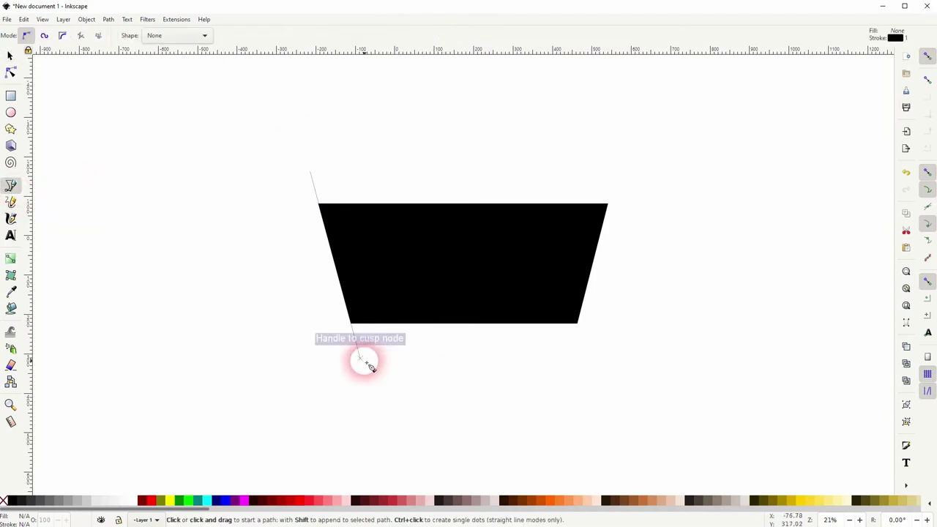
pyautogui.click(9, 56)
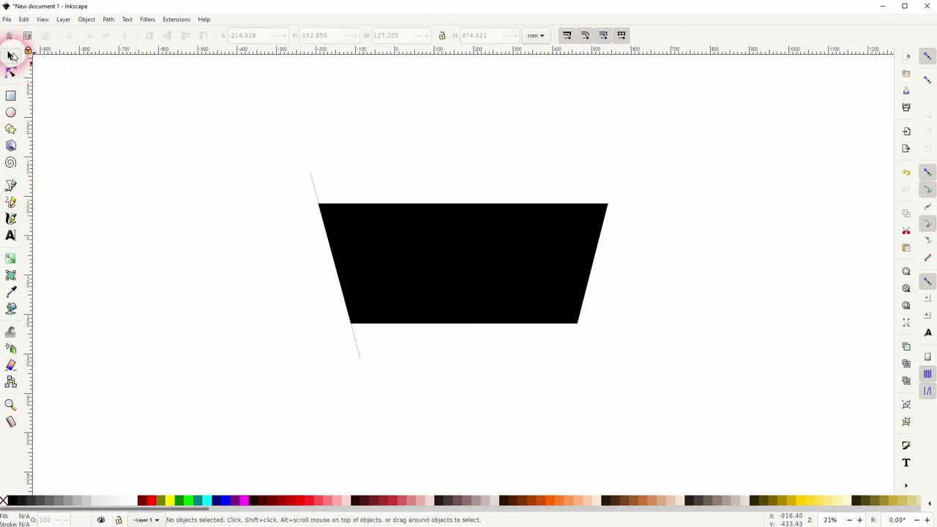
pyautogui.click(316, 189)
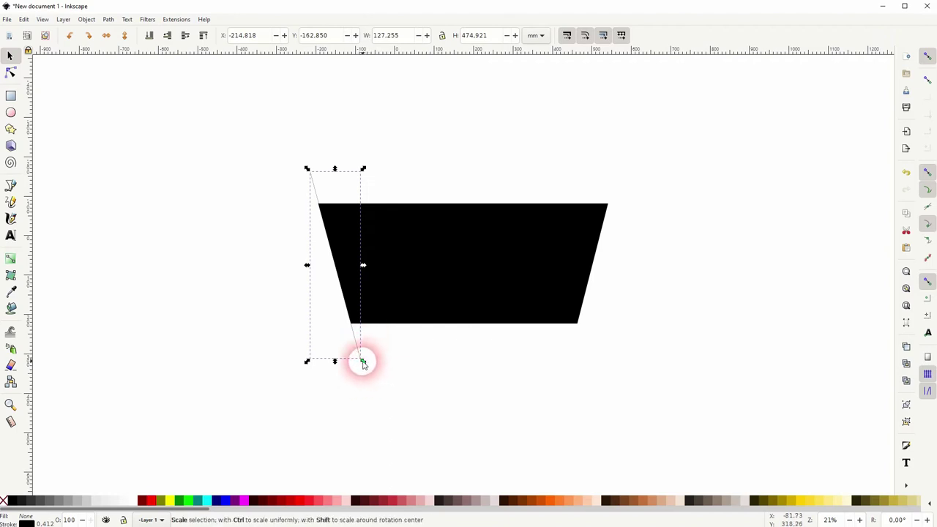
pyautogui.moveTo(363, 361); pyautogui.dragTo(358, 354)
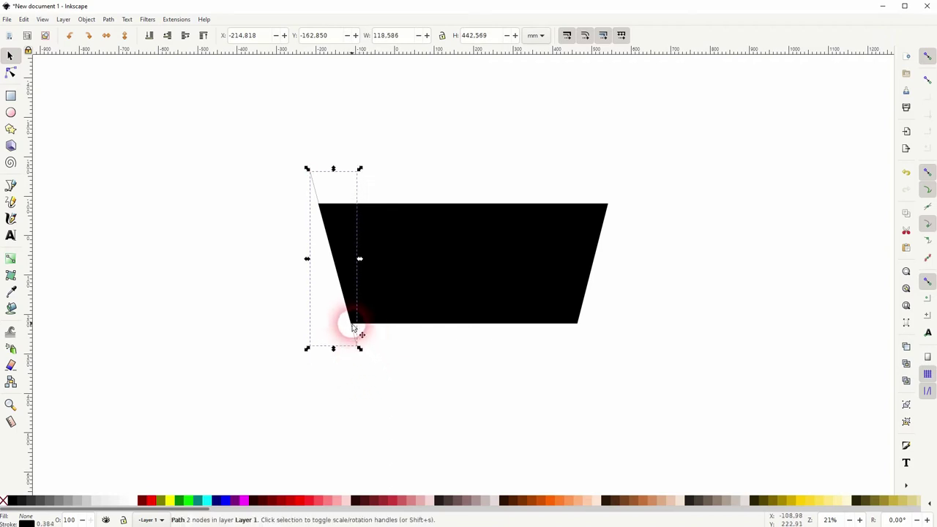
pyautogui.click(188, 256)
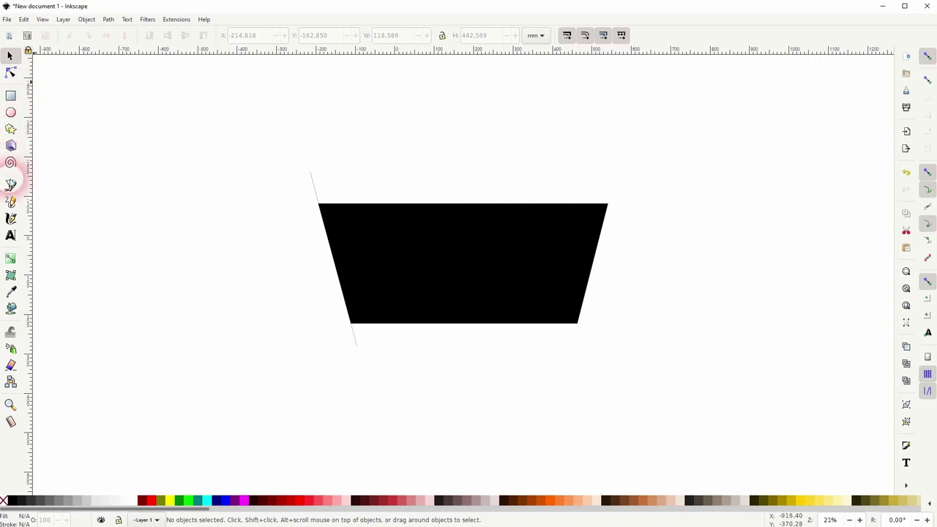
# Draw a 532.1 mm horizontal line right from the slanted line's lower end, under the basket
pyautogui.click(10, 186)
pyautogui.click(356, 345)
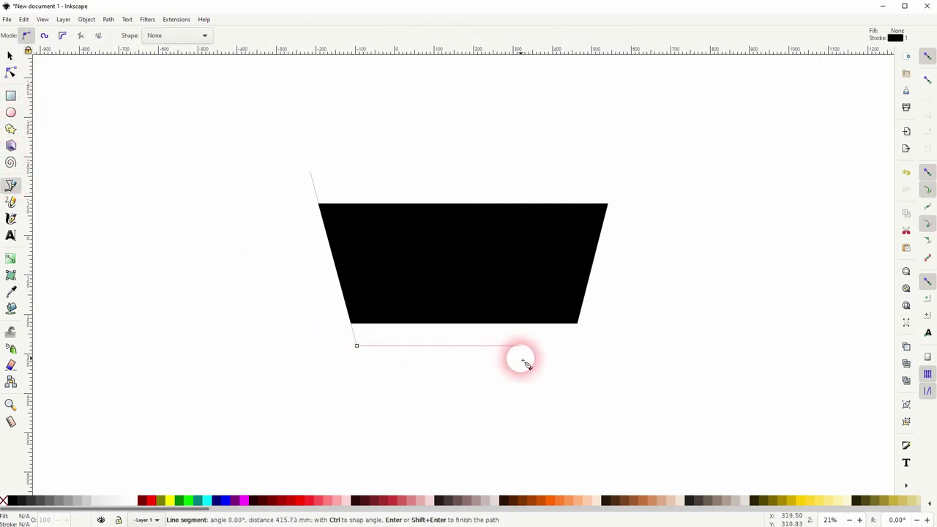
pyautogui.click(566, 345)
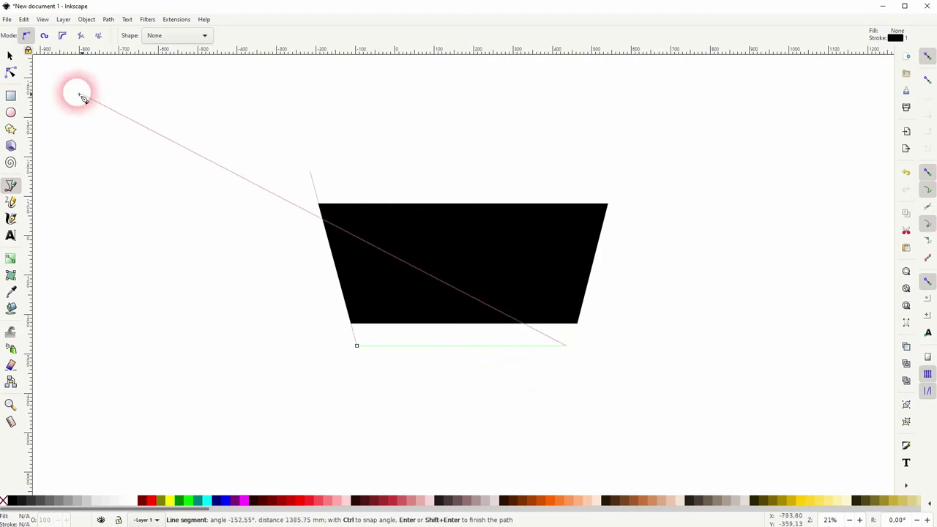
pyautogui.click(10, 55)
pyautogui.click(331, 387)
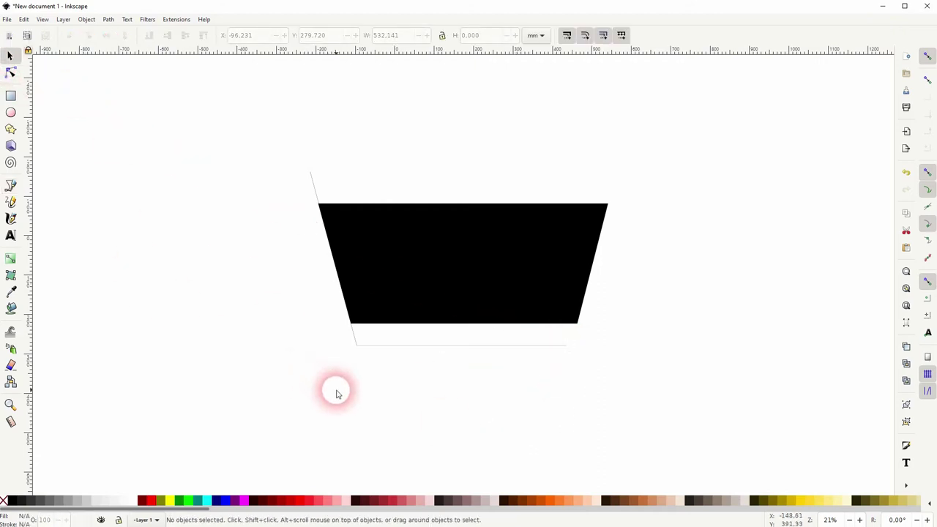
# Add a 105.9 mm horizontal handle segment left from the slanted line's top end
pyautogui.click(10, 186)
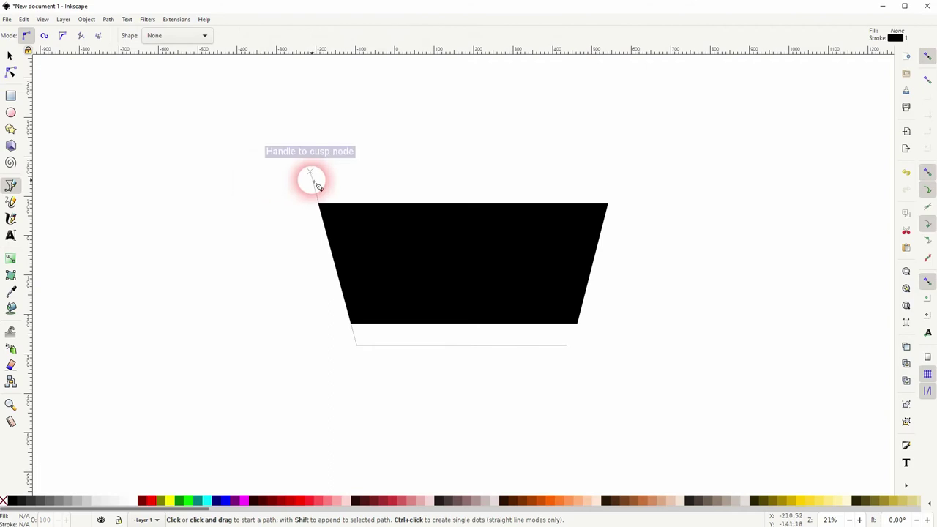
pyautogui.click(310, 172)
pyautogui.click(269, 172)
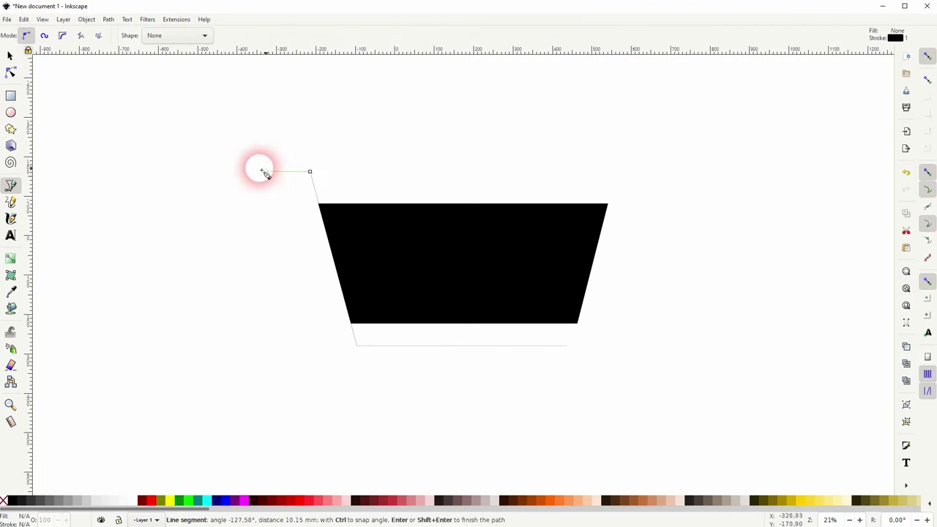
pyautogui.click(11, 56)
pyautogui.click(171, 276)
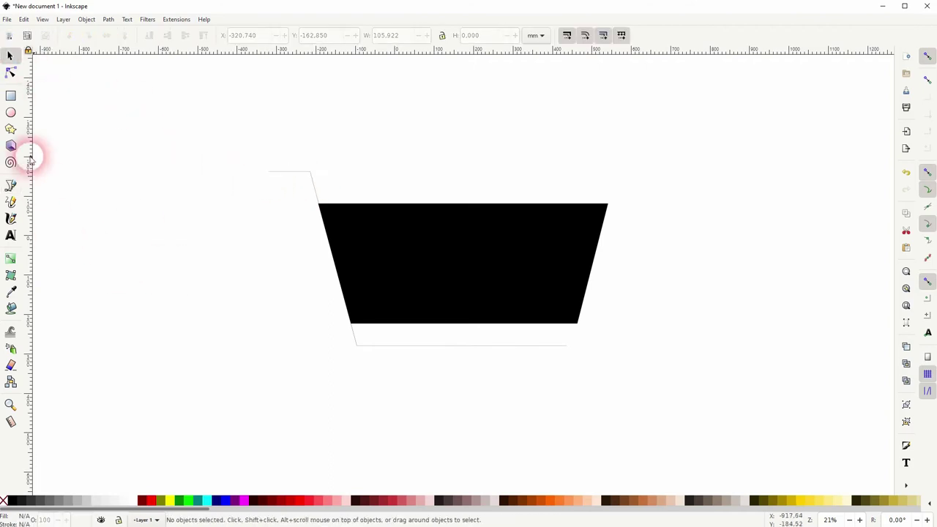
# Draw a round 123.838 mm wheel circle below the basket, redoing an uneven first attempt
pyautogui.click(11, 112)
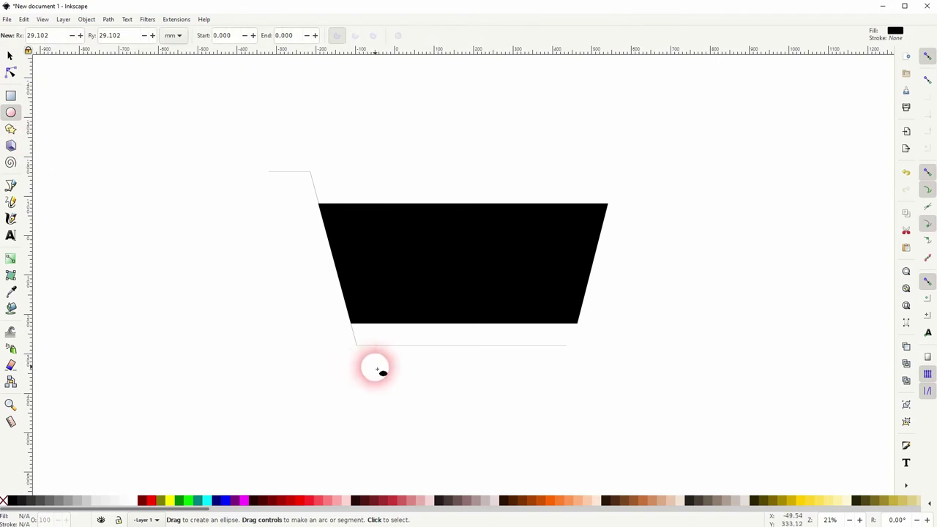
pyautogui.moveTo(375, 369); pyautogui.dragTo(401, 397)
pyautogui.hotkey('ctrl', 'z')
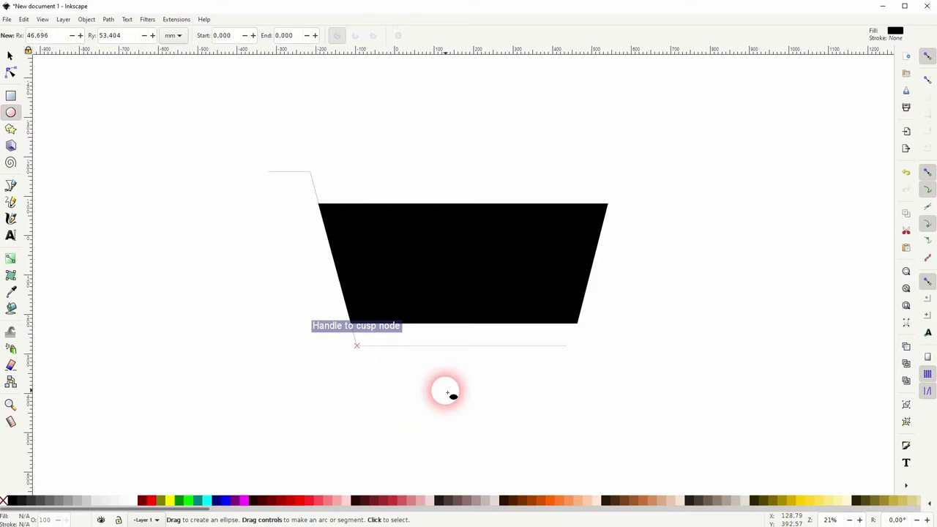
pyautogui.moveTo(344, 370); pyautogui.dragTo(535, 402)
# Duplicate the wheel and position the two circles side by side beneath the basket
pyautogui.click(10, 57)
pyautogui.hotkey('ctrl', 'd')
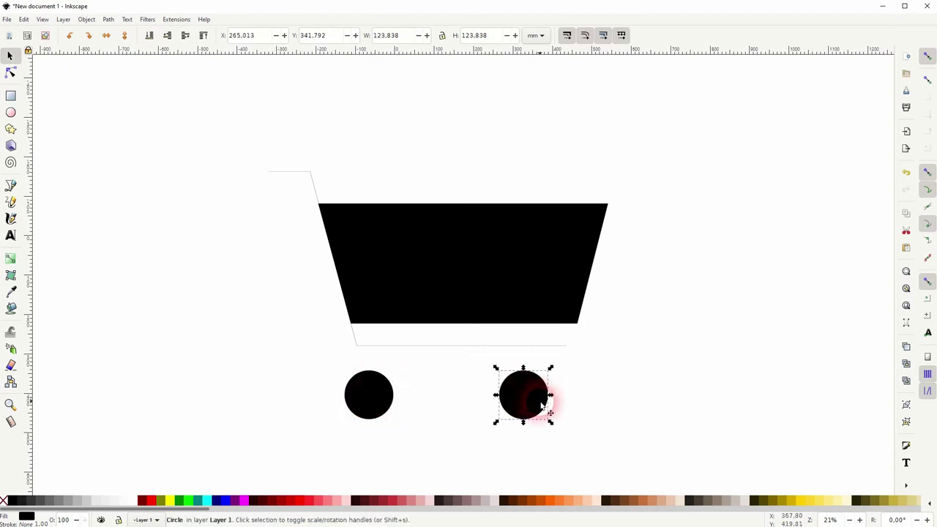
pyautogui.keyDown('shift'); pyautogui.click(371, 404); pyautogui.keyUp('shift')
pyautogui.moveTo(376, 410); pyautogui.dragTo(384, 392)
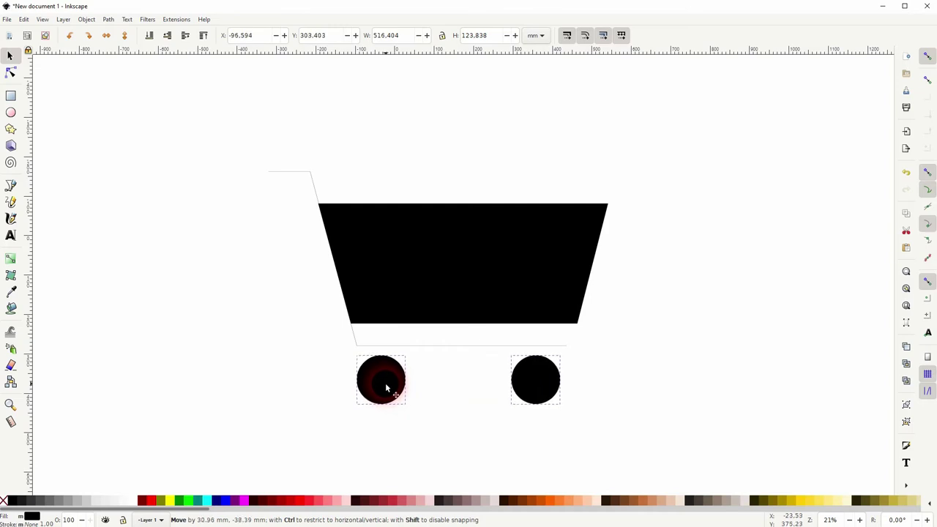
pyautogui.moveTo(386, 388); pyautogui.dragTo(379, 387)
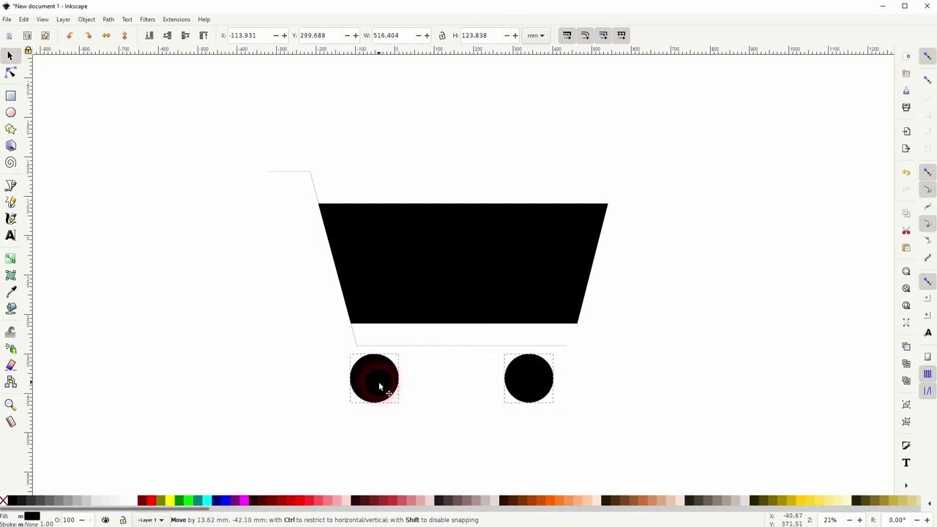
pyautogui.click(622, 428)
pyautogui.moveTo(532, 382); pyautogui.dragTo(546, 382)
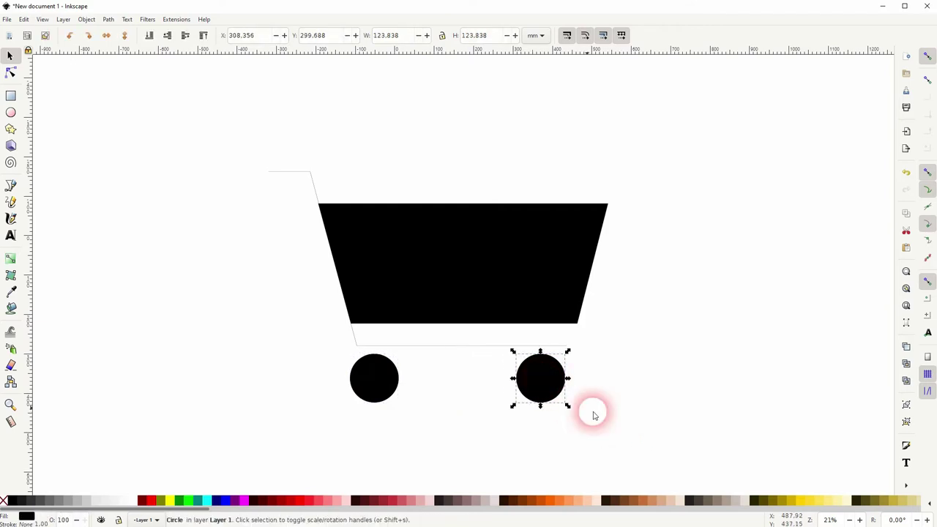
pyautogui.click(646, 416)
# Remove the fill from all cart parts and give them a black stroke
pyautogui.moveTo(177, 426); pyautogui.dragTo(668, 103)
pyautogui.click(6, 502)
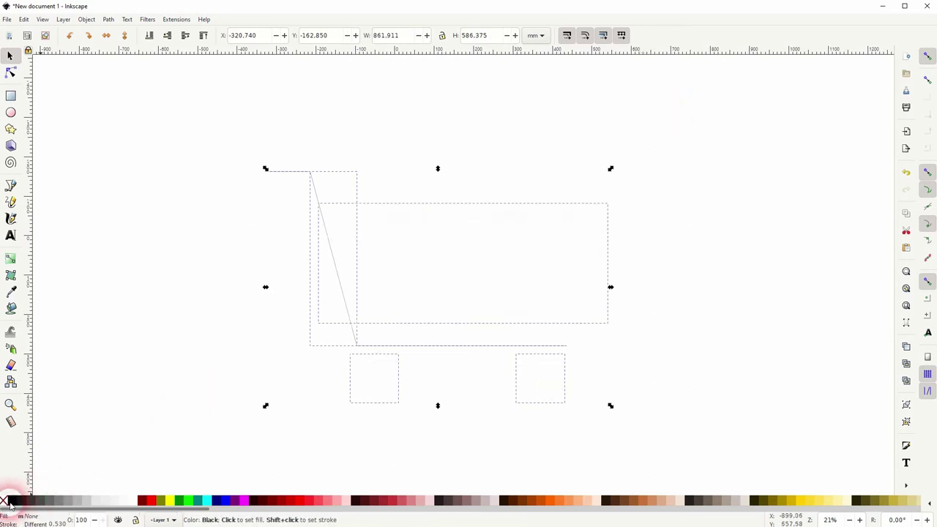
pyautogui.keyDown('shift'); pyautogui.click(12, 502); pyautogui.keyUp('shift')
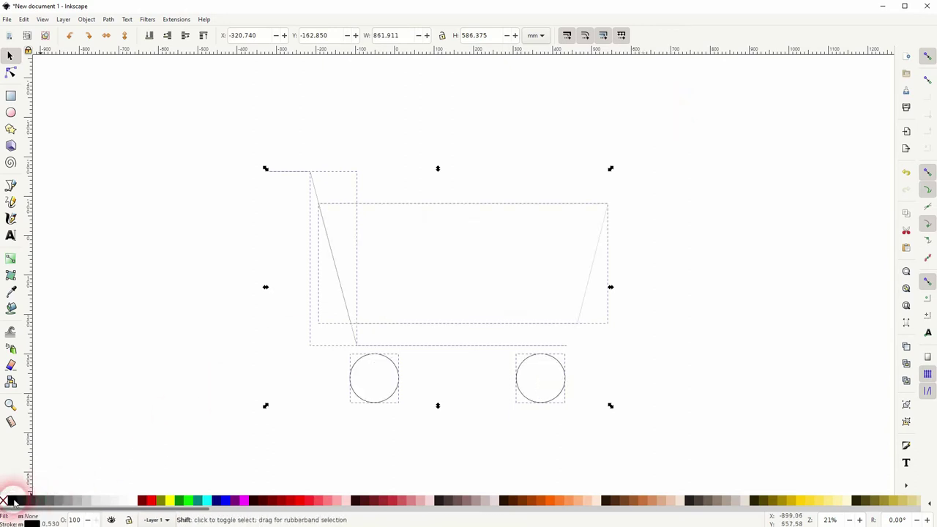
# In Fill and Stroke, set the stroke width to 40 mm
pyautogui.click(87, 20)
pyautogui.click(73, 43)
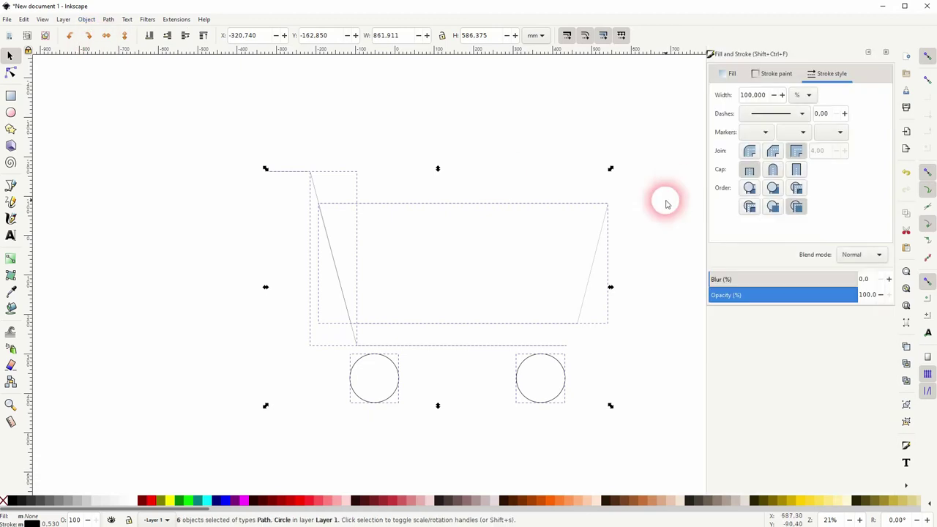
pyautogui.click(808, 95)
pyautogui.click(803, 71)
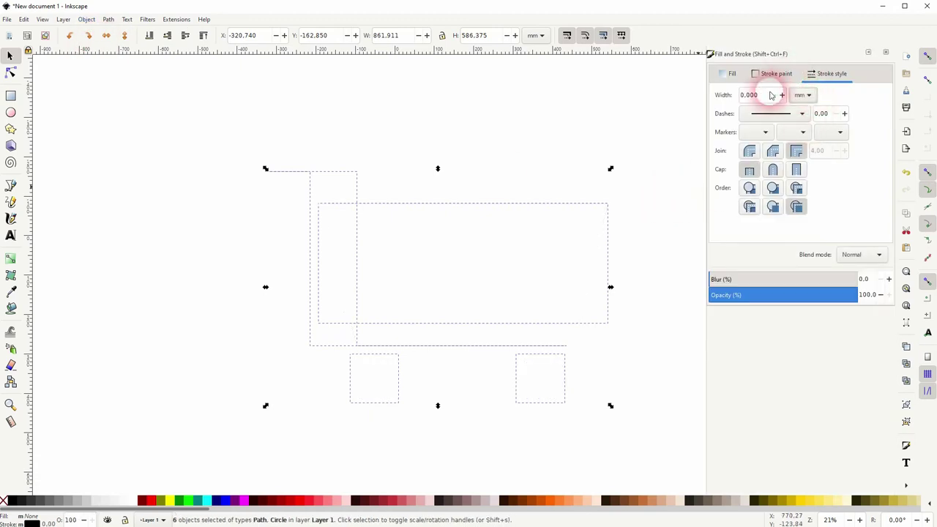
pyautogui.doubleClick(748, 95)
pyautogui.press('Return')
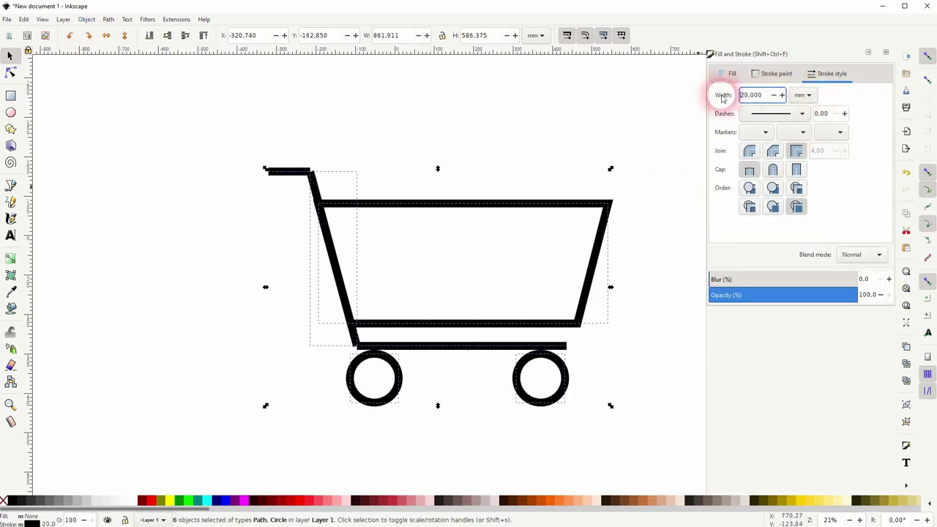
pyautogui.doubleClick(747, 95)
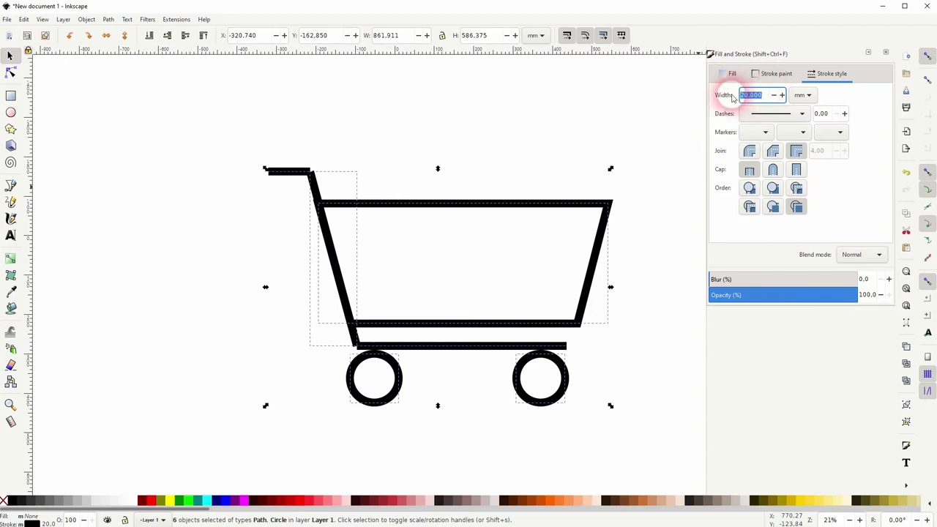
pyautogui.press('Return')
pyautogui.doubleClick(754, 95)
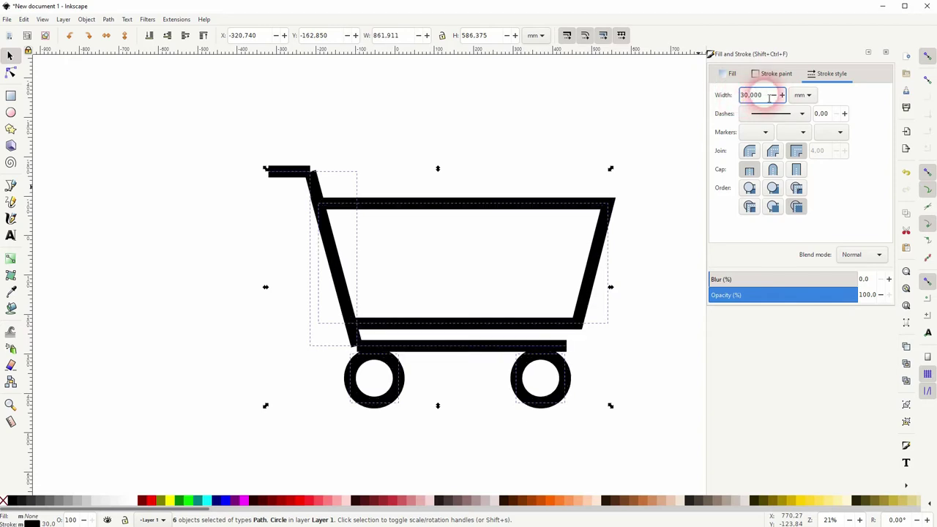
pyautogui.press('Return')
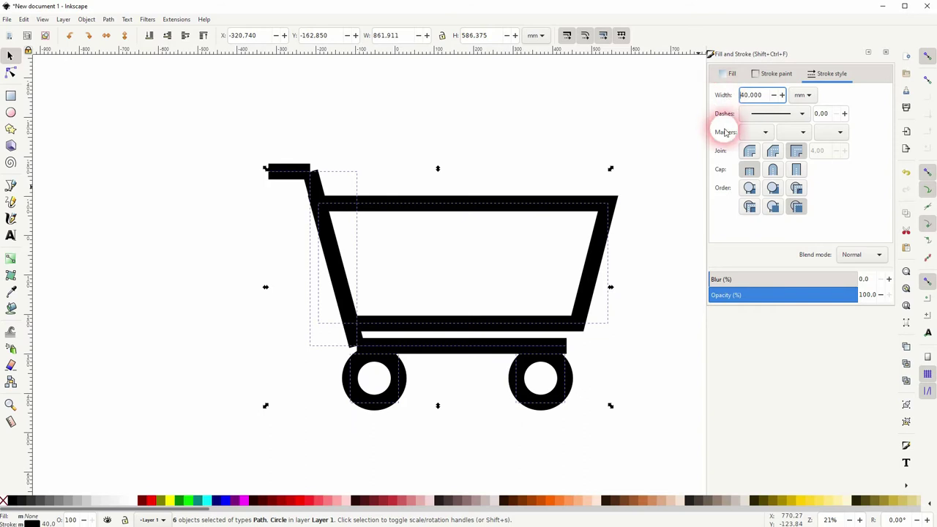
# Move the wheels down below the basket and pull the left wheel slightly inward
pyautogui.click(651, 363)
pyautogui.click(535, 402)
pyautogui.keyDown('shift'); pyautogui.click(403, 389); pyautogui.keyUp('shift')
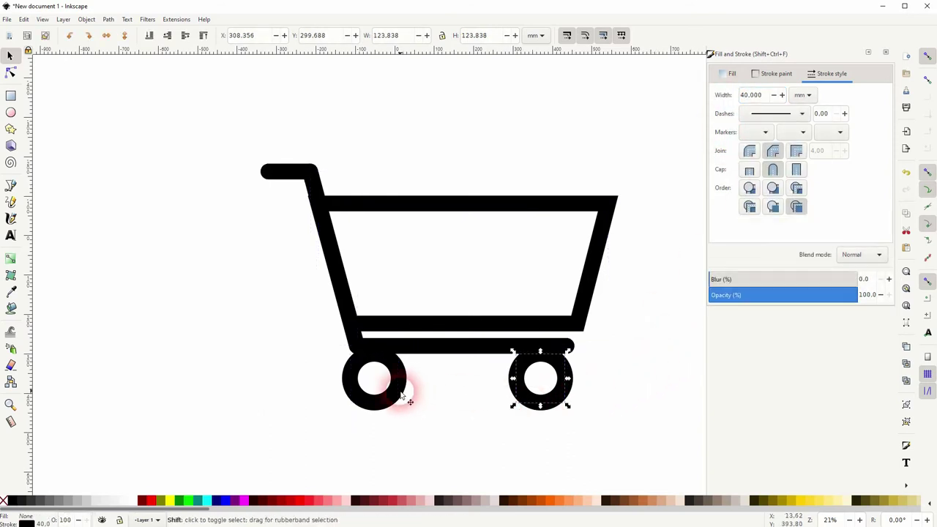
pyautogui.moveTo(403, 390); pyautogui.dragTo(404, 406)
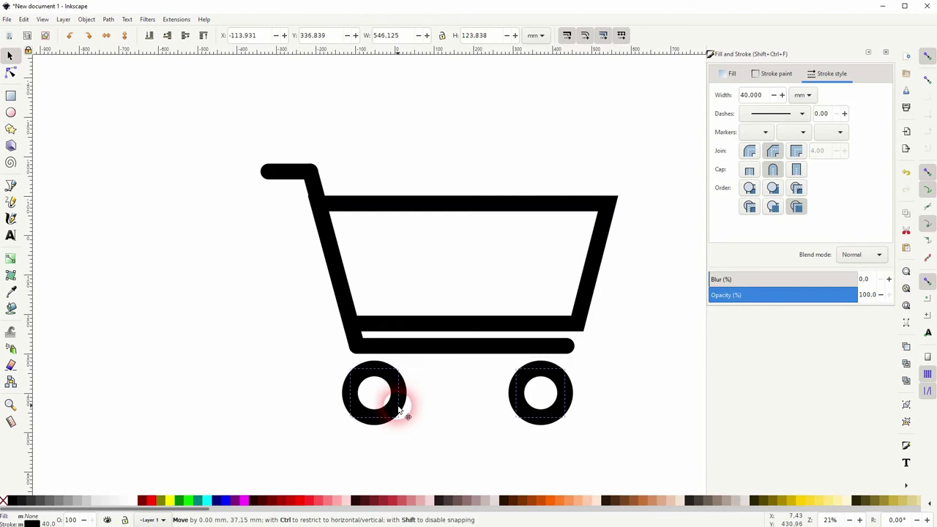
pyautogui.click(636, 362)
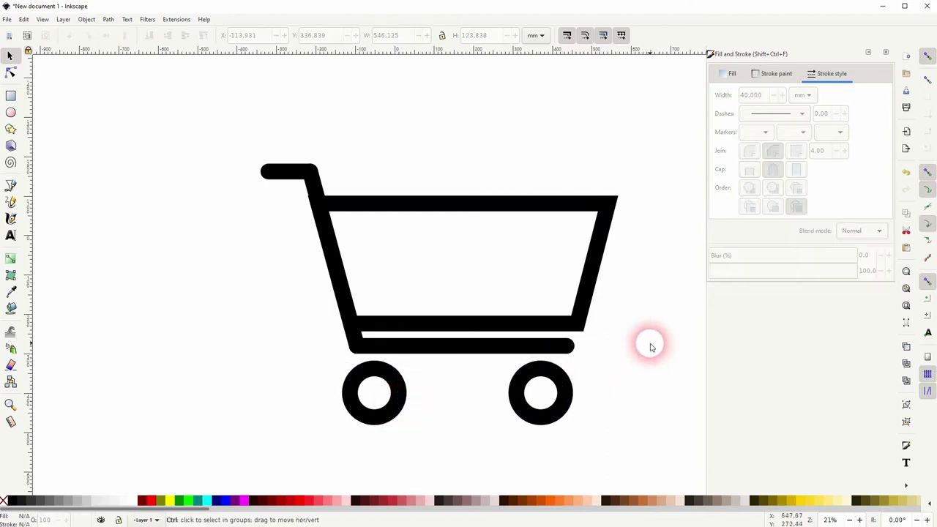
pyautogui.scroll(-1, 650, 347)
pyautogui.moveTo(651, 345); pyautogui.dragTo(560, 341)
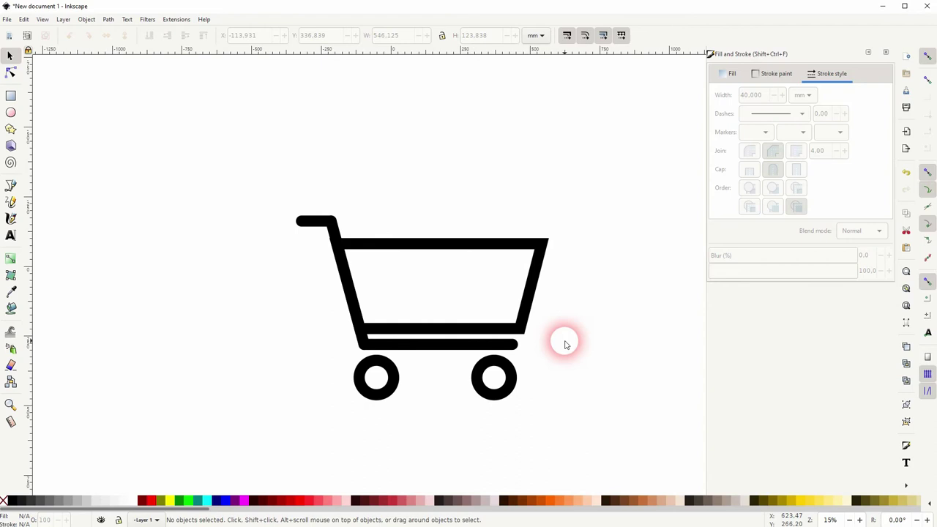
pyautogui.moveTo(397, 378); pyautogui.dragTo(414, 377)
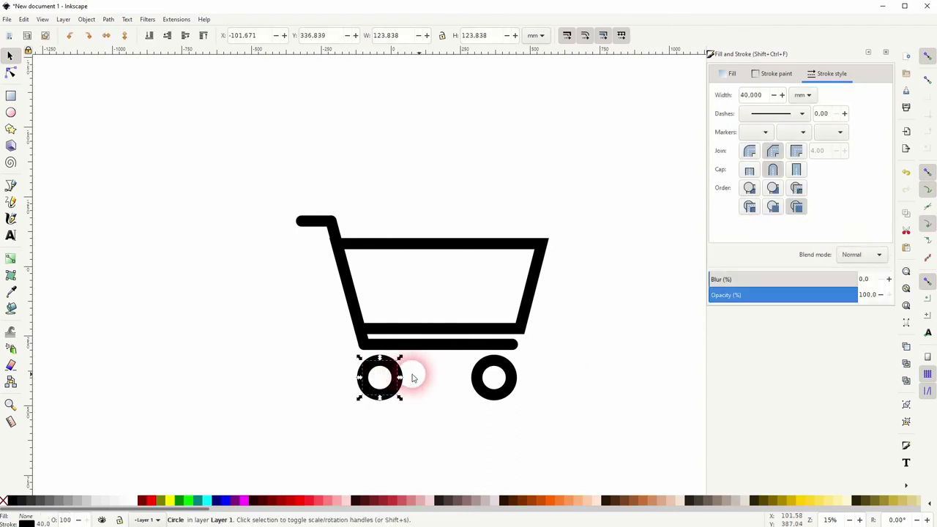
pyautogui.click(483, 381)
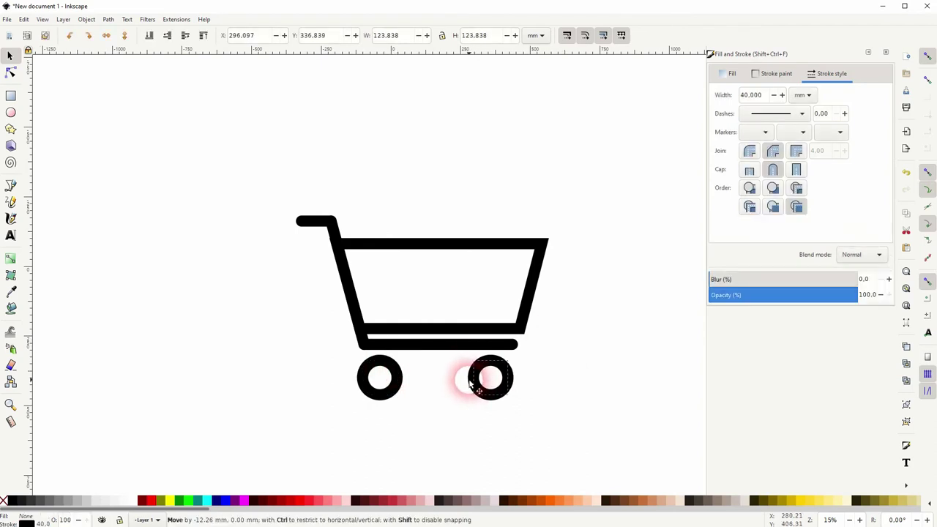
pyautogui.click(518, 426)
# Group all cart parts and scale the group down to about 641.2 × 463.9 mm
pyautogui.moveTo(252, 425)
pyautogui.mouseDown()
pyautogui.moveTo(444, 237)
pyautogui.moveTo(600, 119)
pyautogui.mouseUp()
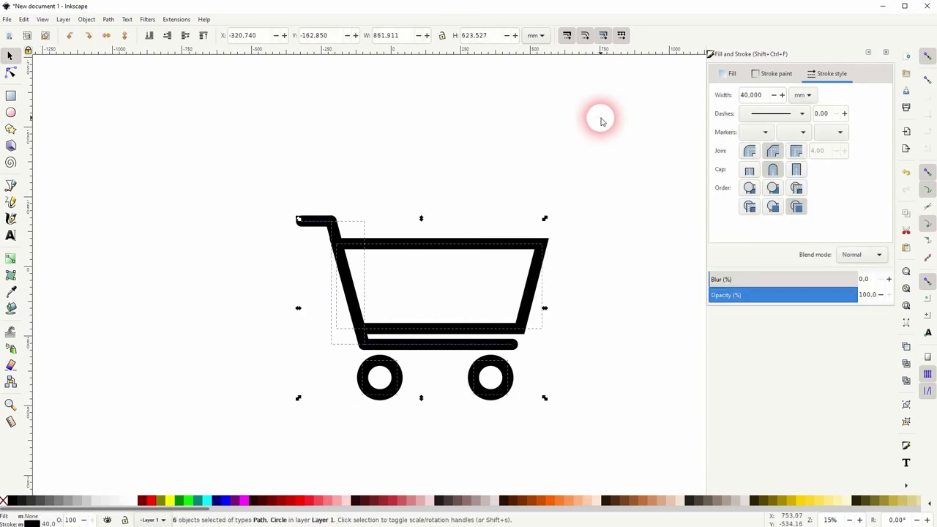
pyautogui.hotkey('ctrl', 'g')
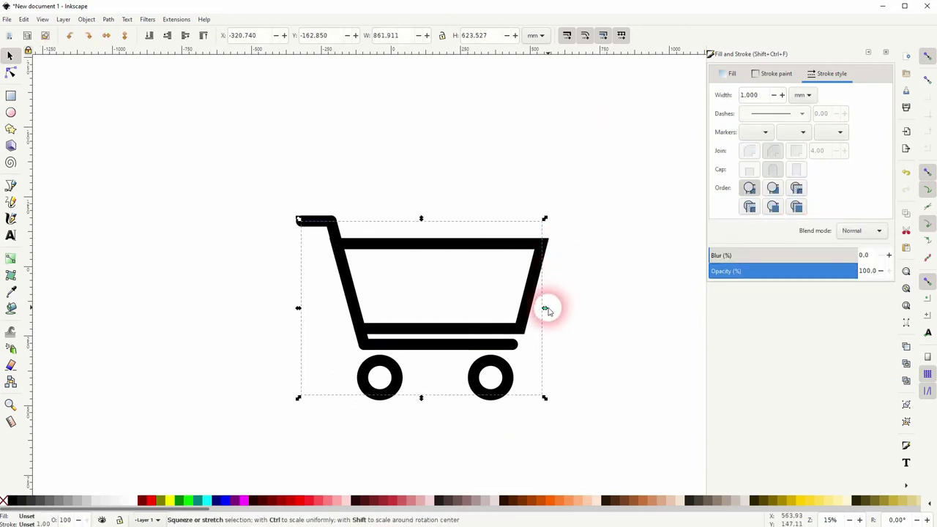
pyautogui.moveTo(547, 308); pyautogui.dragTo(477, 291)
# Draw a large 966.735 mm maroon circle and send it behind the cart
pyautogui.click(572, 290)
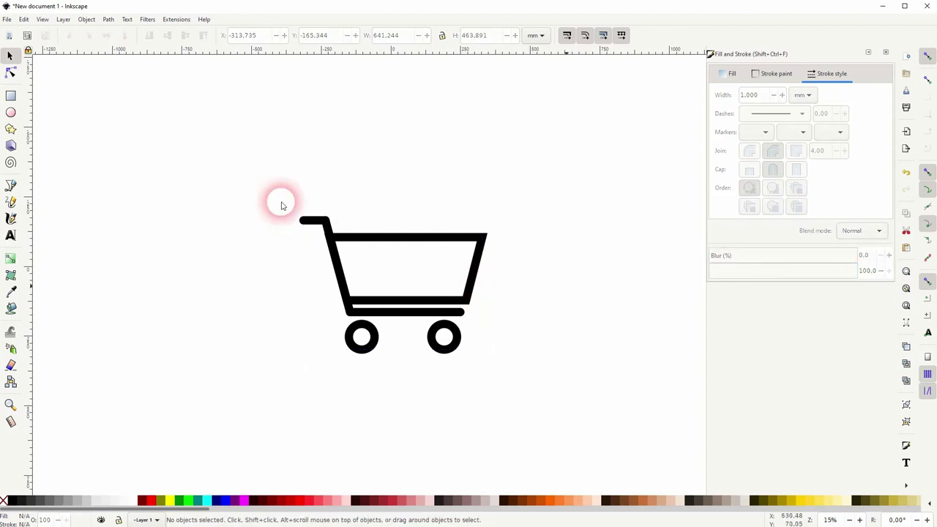
pyautogui.click(11, 112)
pyautogui.moveTo(386, 276); pyautogui.dragTo(535, 408)
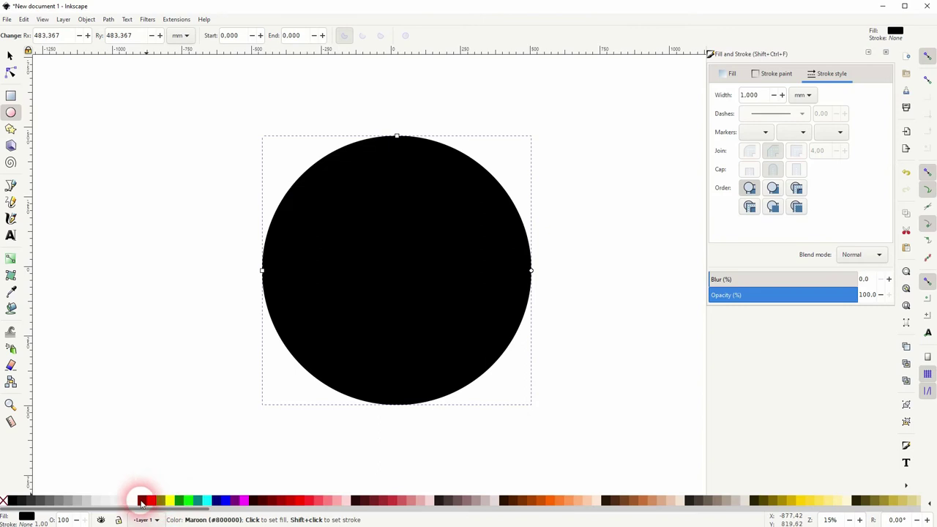
pyautogui.click(139, 501)
pyautogui.click(10, 59)
pyautogui.click(150, 36)
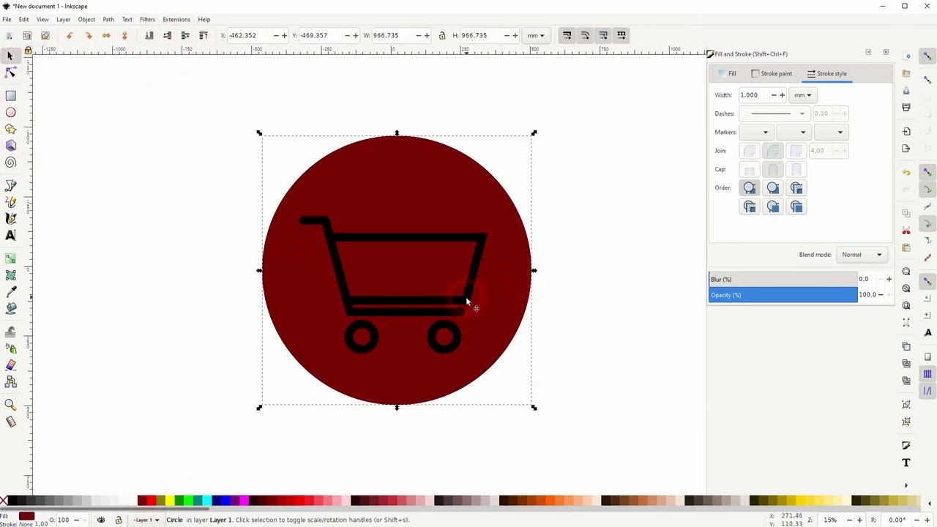
# Shrink the cart to about 501.1 × 362.5 mm and select both the cart and circle
pyautogui.click(465, 296)
pyautogui.moveTo(487, 291); pyautogui.dragTo(462, 286)
pyautogui.moveTo(178, 446); pyautogui.dragTo(608, 86)
# Align the circle and cart centres on both axes, then nudge the cart down-left to X -262.946 mm
pyautogui.click(87, 19)
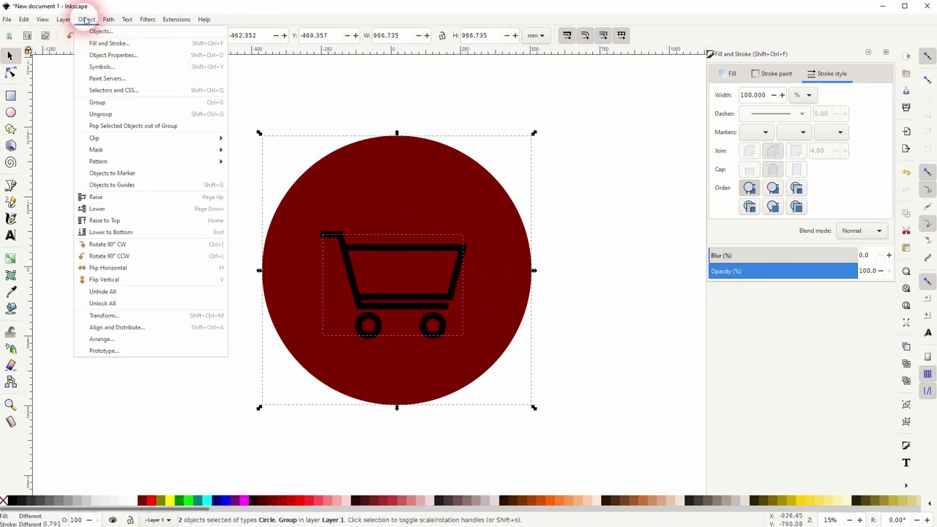
pyautogui.click(152, 327)
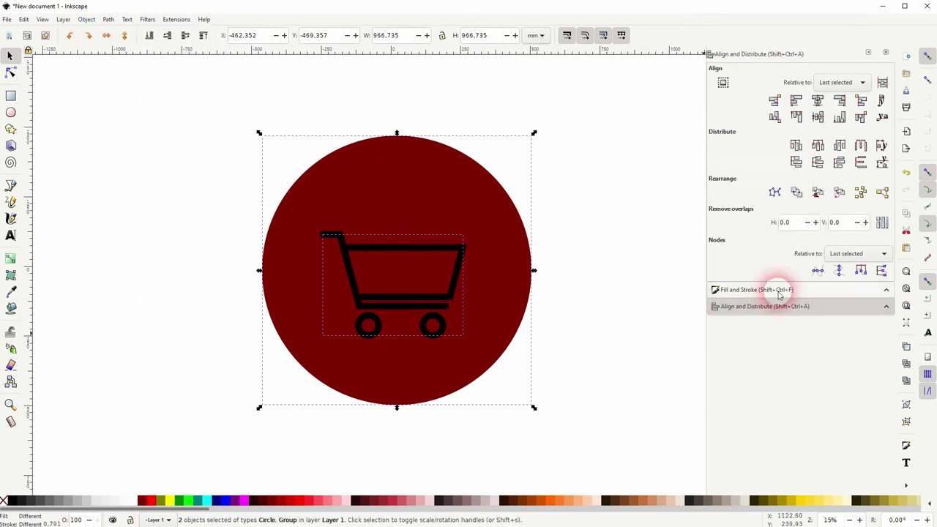
pyautogui.click(817, 100)
pyautogui.click(817, 118)
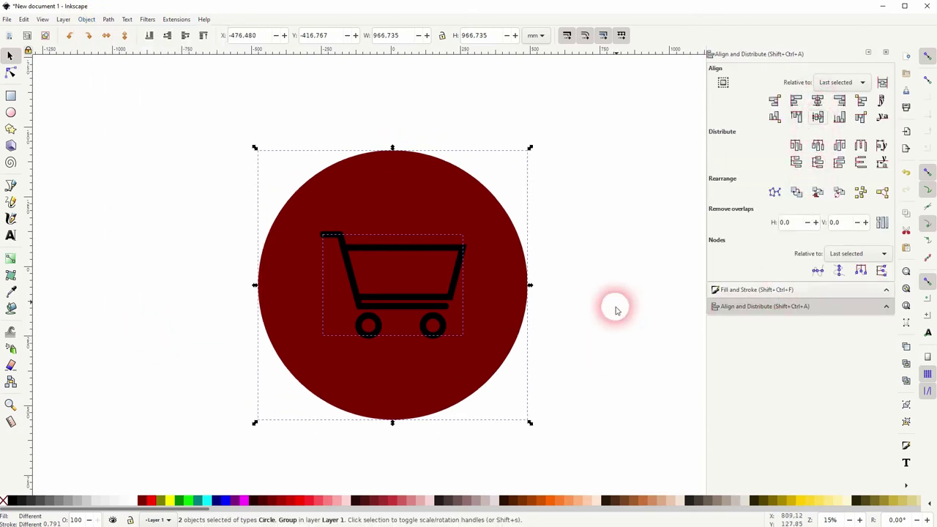
pyautogui.click(598, 328)
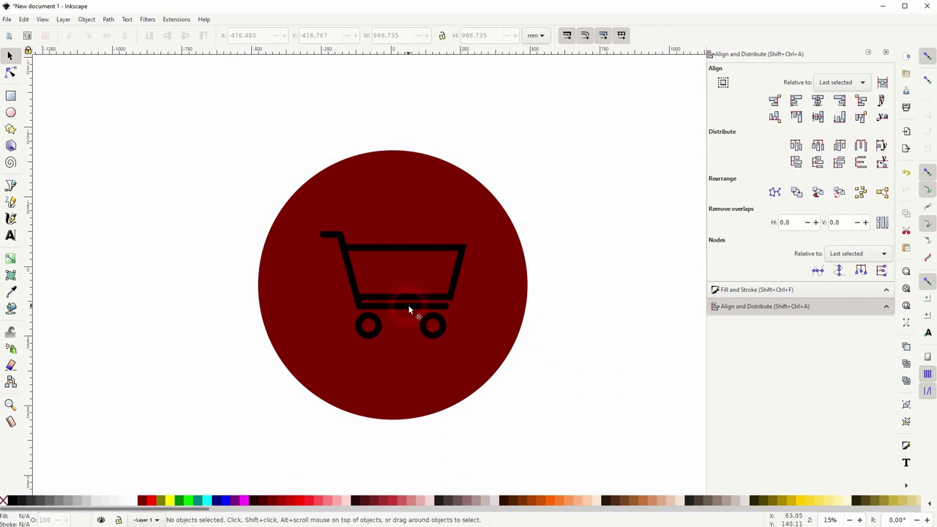
pyautogui.moveTo(409, 313); pyautogui.dragTo(409, 320)
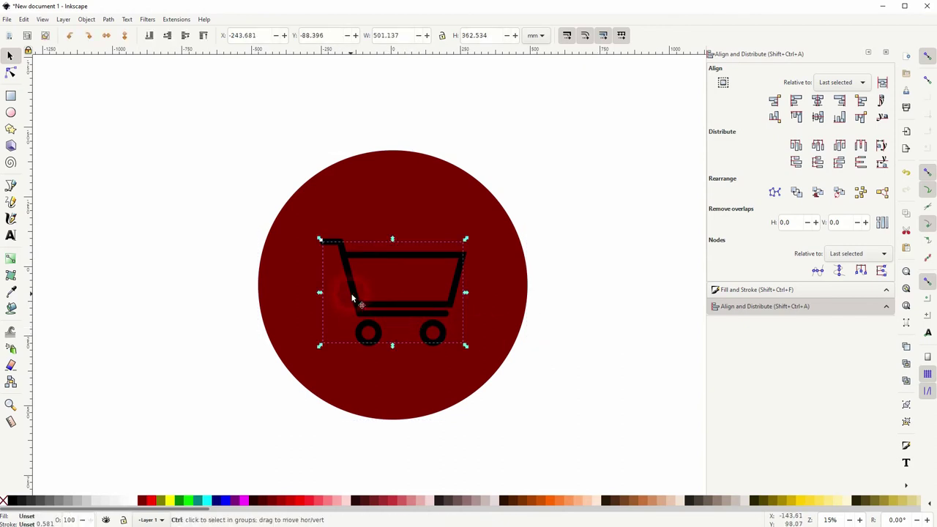
pyautogui.moveTo(354, 295); pyautogui.dragTo(349, 299)
pyautogui.click(573, 350)
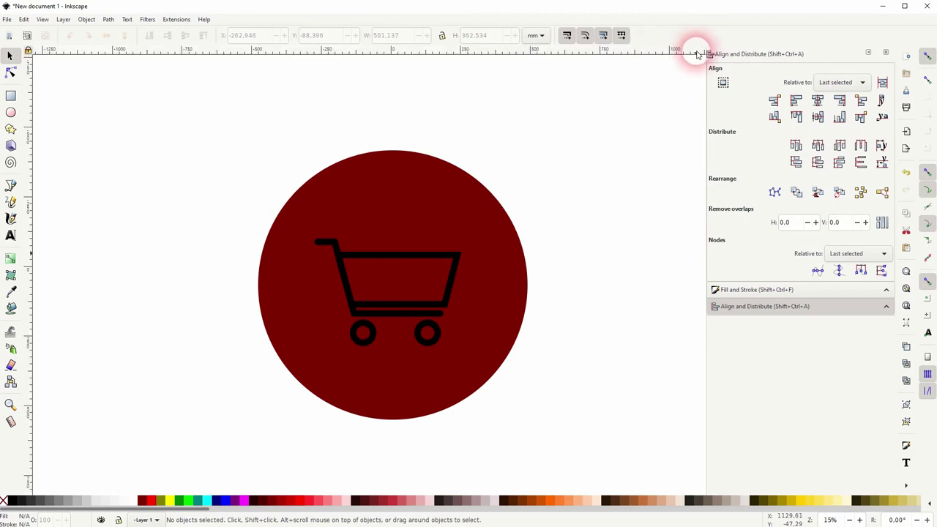
# Pull a diagonal guide onto the cart's corner
pyautogui.moveTo(469, 265); pyautogui.dragTo(466, 226)
pyautogui.keyDown('ctrl'); pyautogui.scroll(2, 461, 256); pyautogui.keyUp('ctrl')
pyautogui.keyDown('ctrl'); pyautogui.scroll(3, 472, 268); pyautogui.keyUp('ctrl')
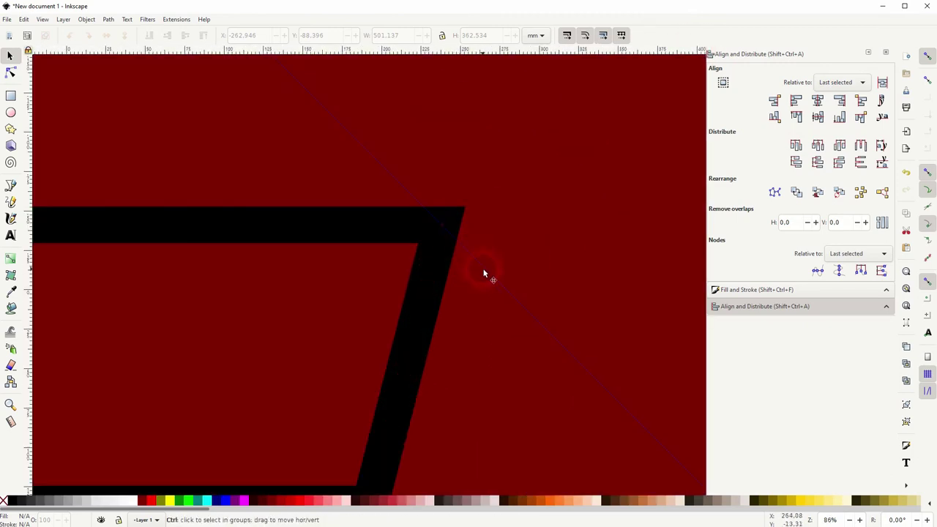
pyautogui.keyDown('ctrl'); pyautogui.scroll(-5, 483, 274); pyautogui.keyUp('ctrl')
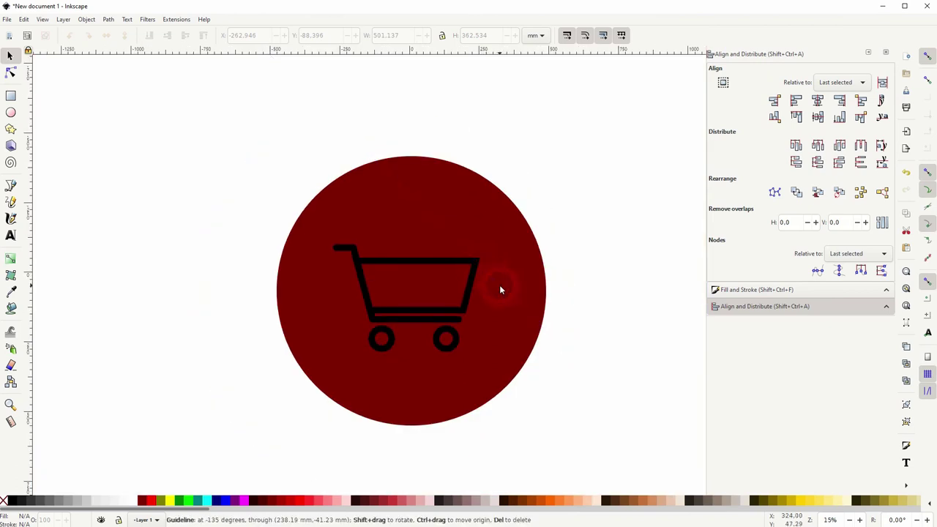
pyautogui.scroll(-1, 348, 386)
# Convert the whole cart group's strokes into filled outlines with Stroke to Path
pyautogui.moveTo(230, 423); pyautogui.dragTo(531, 254)
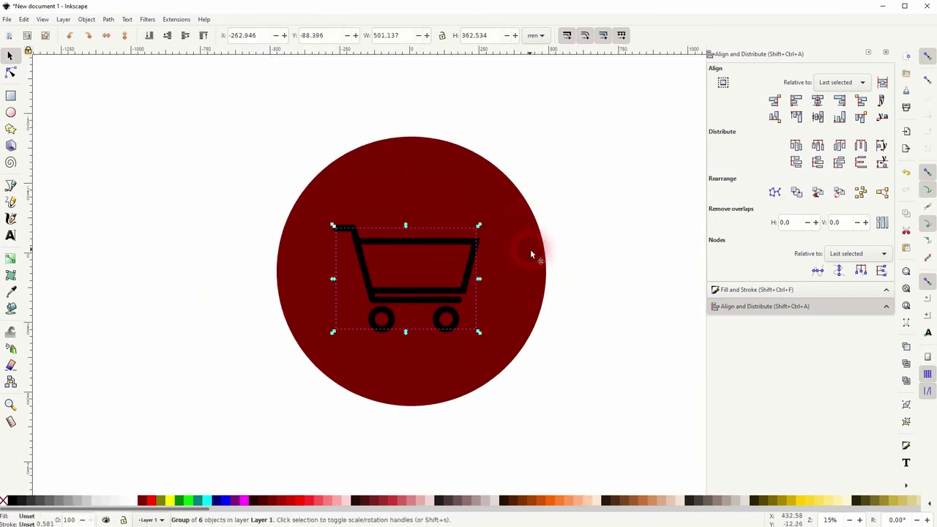
pyautogui.click(107, 19)
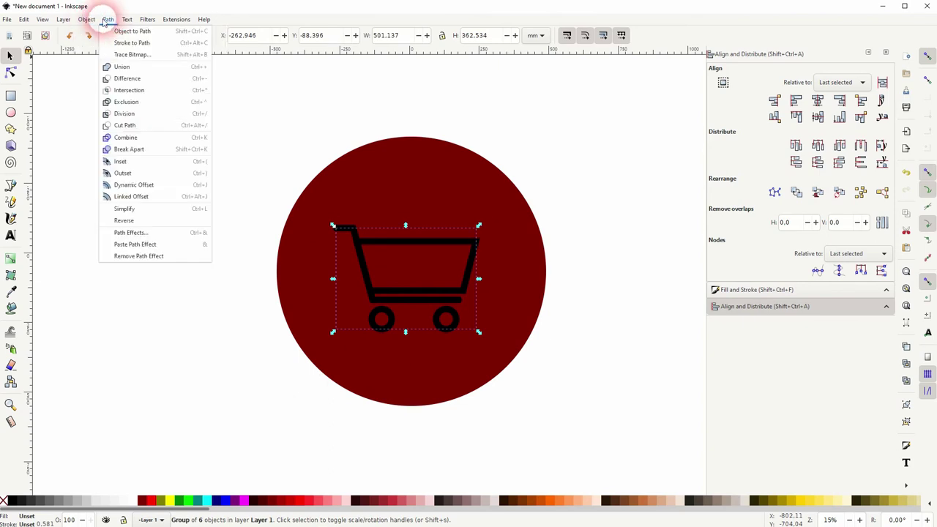
pyautogui.click(130, 42)
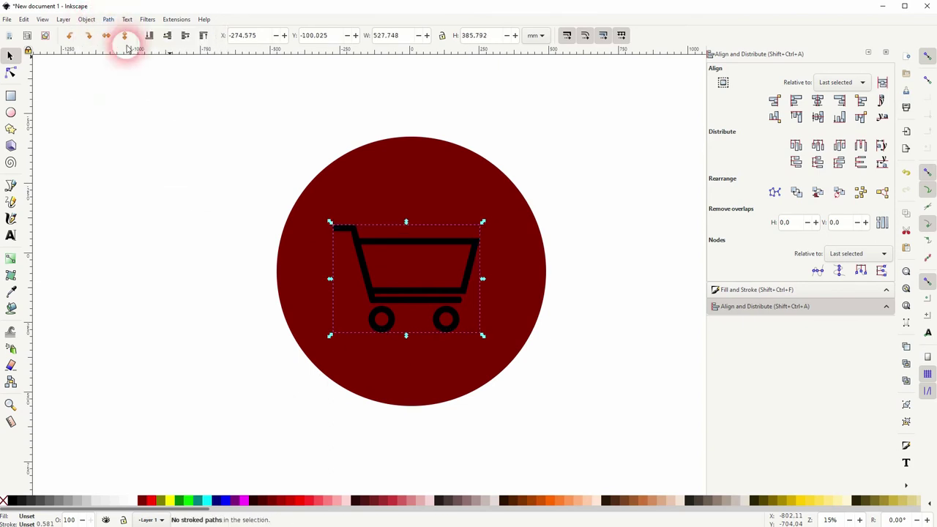
pyautogui.click(583, 141)
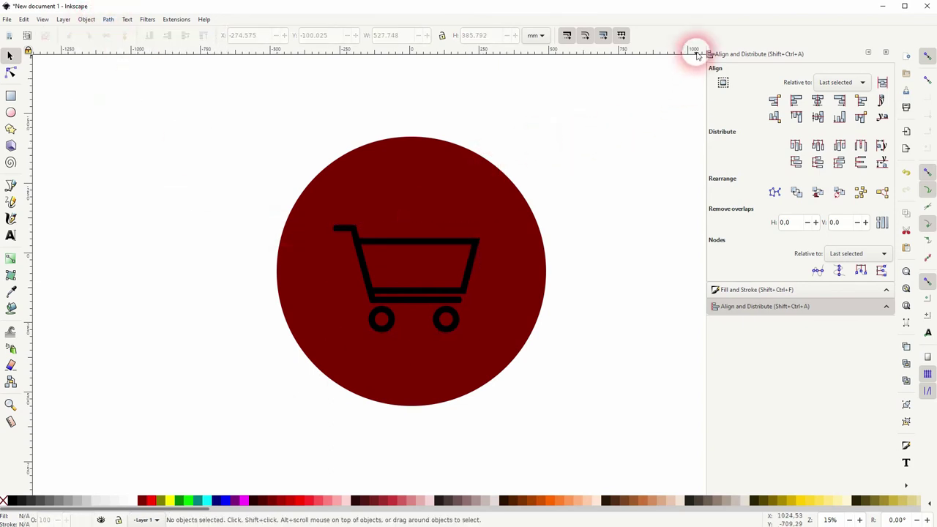
# Add diagonal guides through the cart's top-right corner and other outer outline points
pyautogui.moveTo(693, 50); pyautogui.dragTo(480, 239)
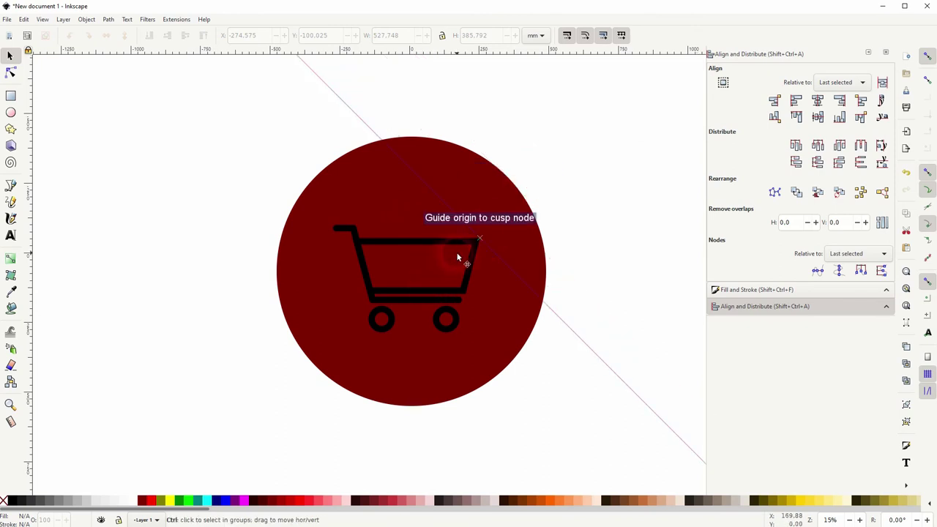
pyautogui.scroll(3, 459, 253)
pyautogui.scroll(2, 470, 252)
pyautogui.scroll(-3, 499, 211)
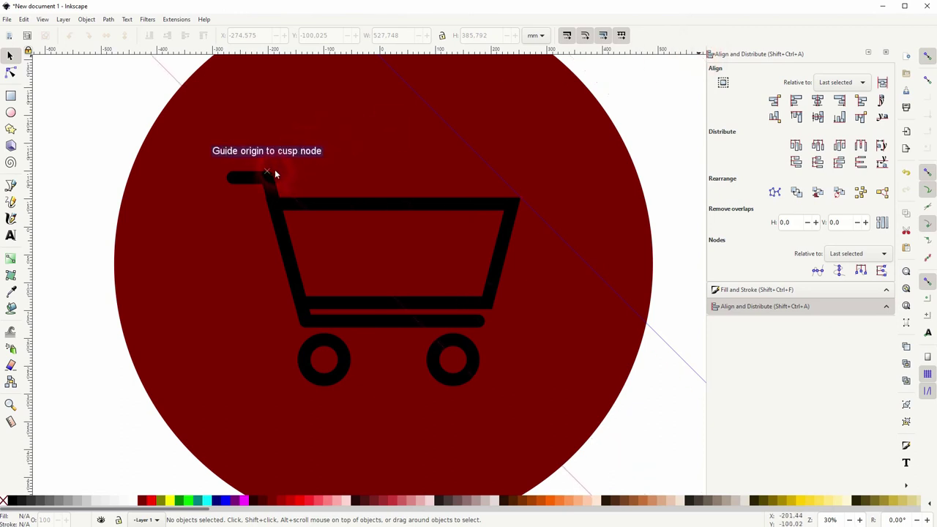
pyautogui.scroll(4, 387, 307)
pyautogui.moveTo(271, 176); pyautogui.dragTo(392, 332)
pyautogui.scroll(-2, 293, 217)
pyautogui.scroll(-3, 450, 356)
pyautogui.scroll(6, 382, 391)
pyautogui.scroll(-4, 368, 370)
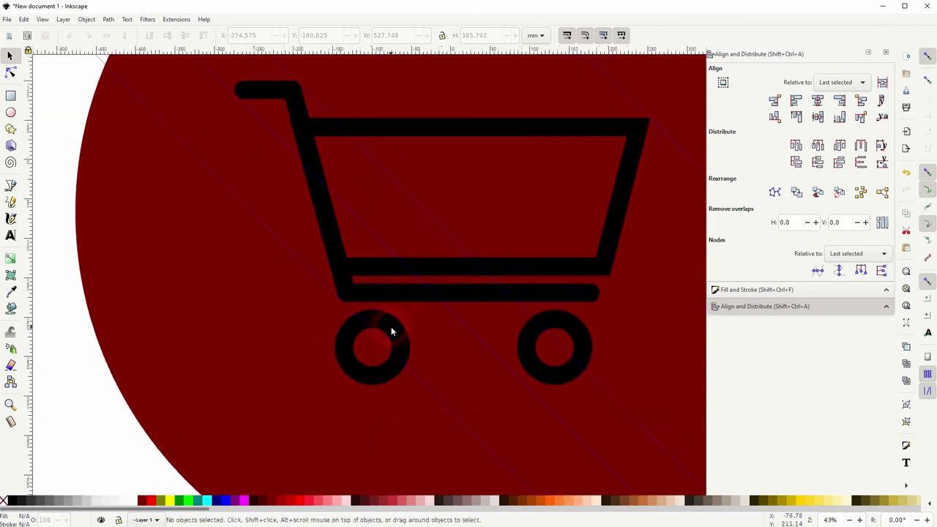
pyautogui.scroll(-3, 568, 329)
# Draw a closed long-shadow path from the cart's corners diagonally along the guides
pyautogui.scroll(1, 563, 293)
pyautogui.press('b')
pyautogui.click(483, 234)
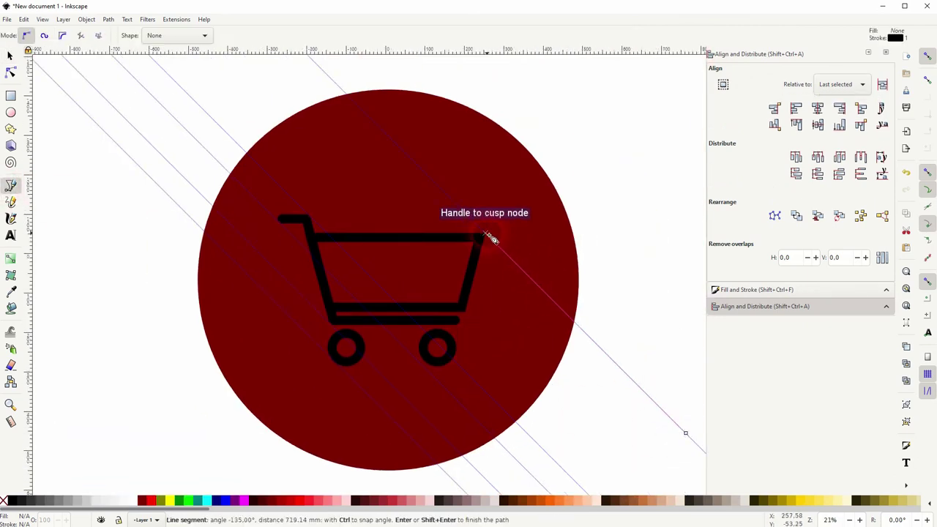
pyautogui.click(309, 217)
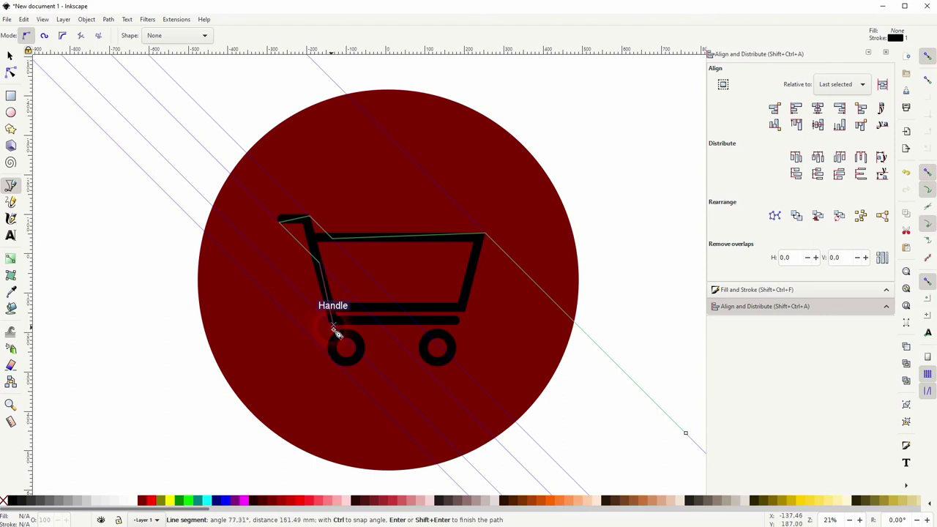
pyautogui.scroll(5, 337, 333)
pyautogui.scroll(-5, 282, 324)
pyautogui.click(631, 397)
pyautogui.press('Return')
# Fill the shadow shape black and add the circle to the selection
pyautogui.press('s')
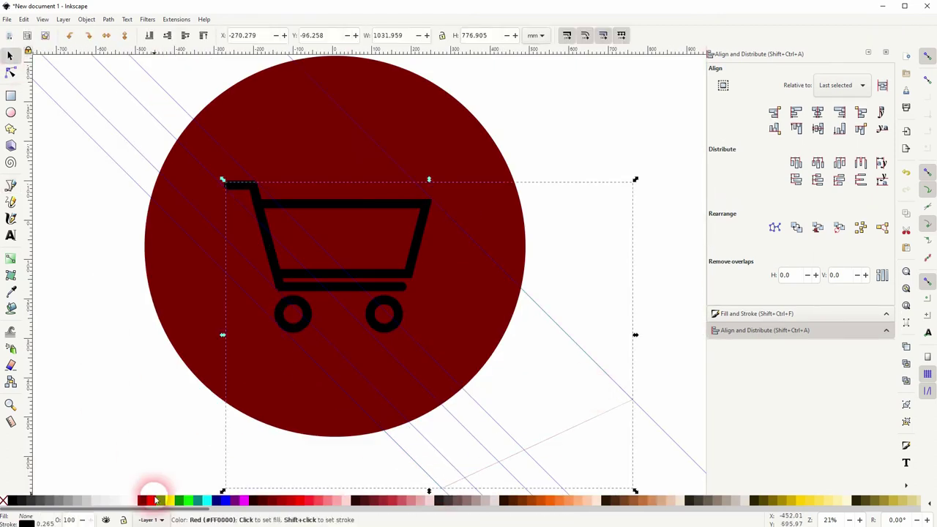
pyautogui.click(13, 501)
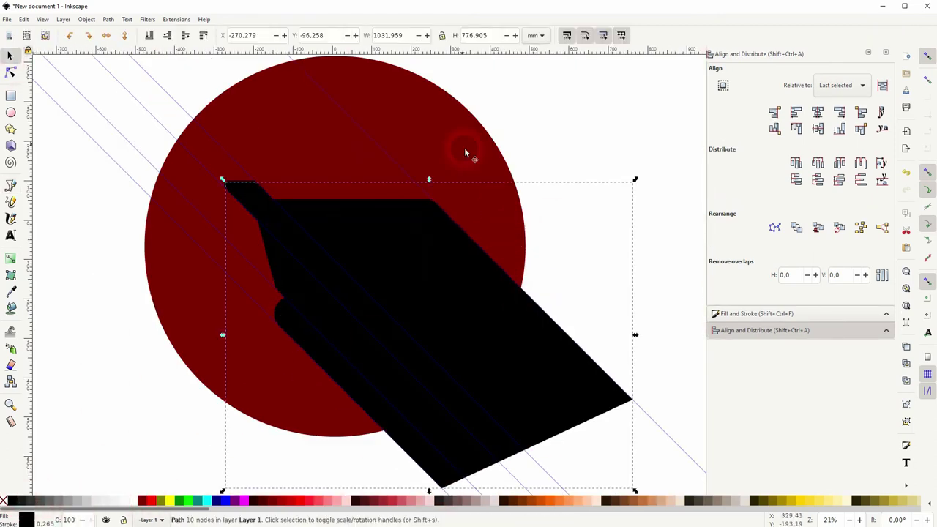
pyautogui.keyDown('shift'); pyautogui.click(328, 89); pyautogui.keyUp('shift')
# Divide the maroon circle along the shadow outline with Path > Division
pyautogui.click(108, 19)
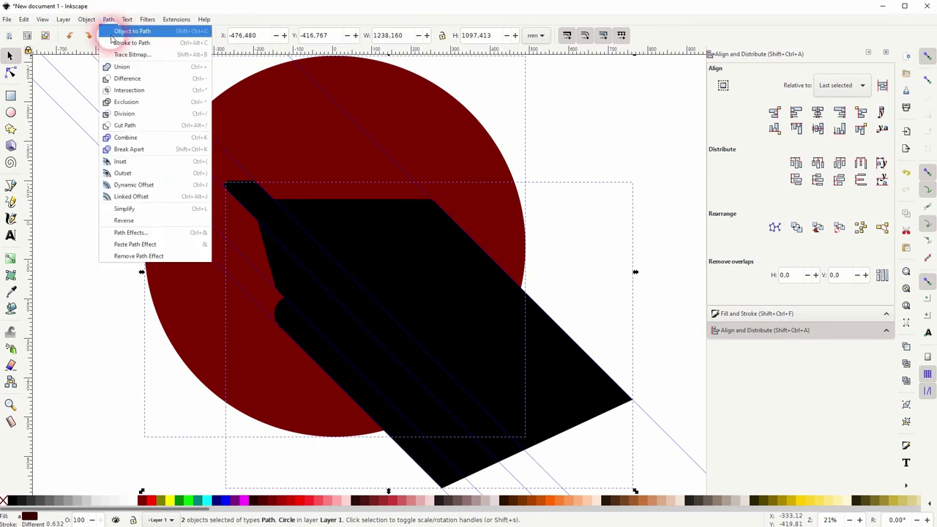
pyautogui.click(137, 115)
pyautogui.scroll(-2, 425, 311)
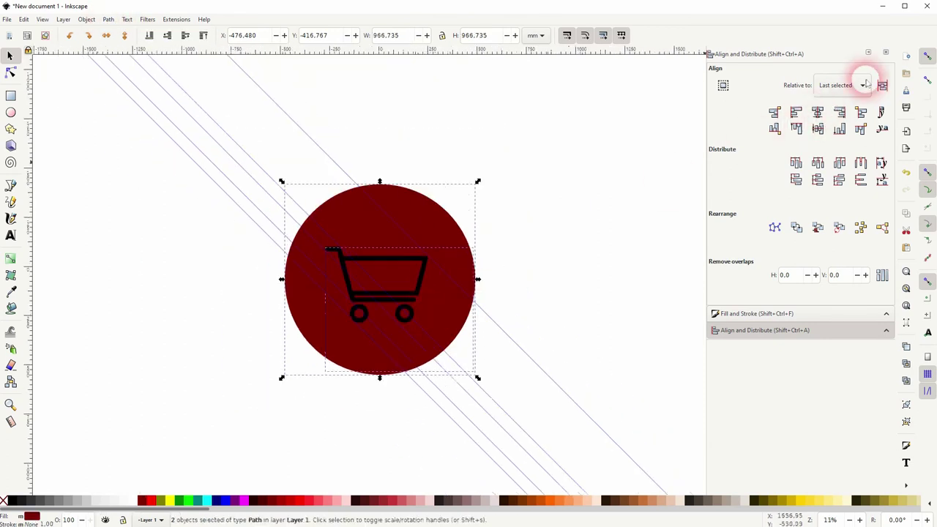
# Close the Align and Distribute and Fill and Stroke docks, then select the 748.795 × 630.026 mm shadow piece
pyautogui.click(886, 52)
pyautogui.click(887, 53)
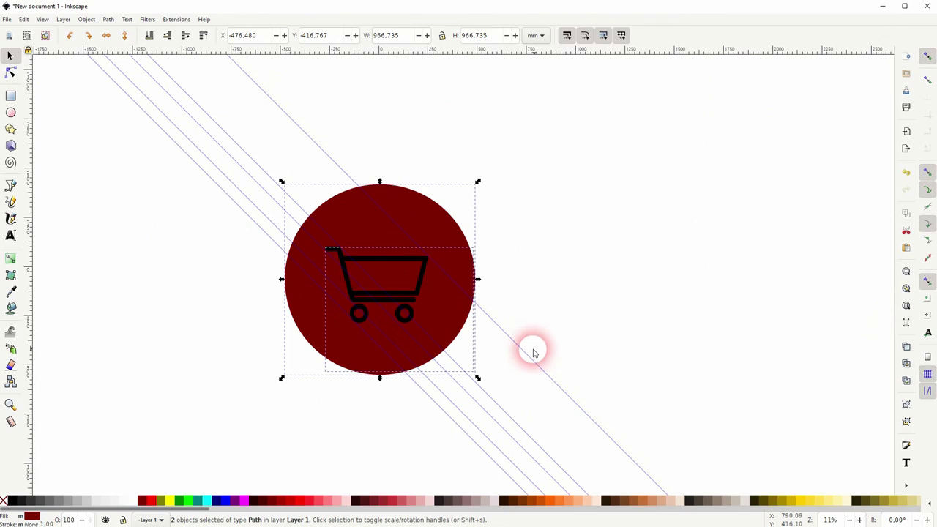
pyautogui.click(640, 297)
pyautogui.click(451, 331)
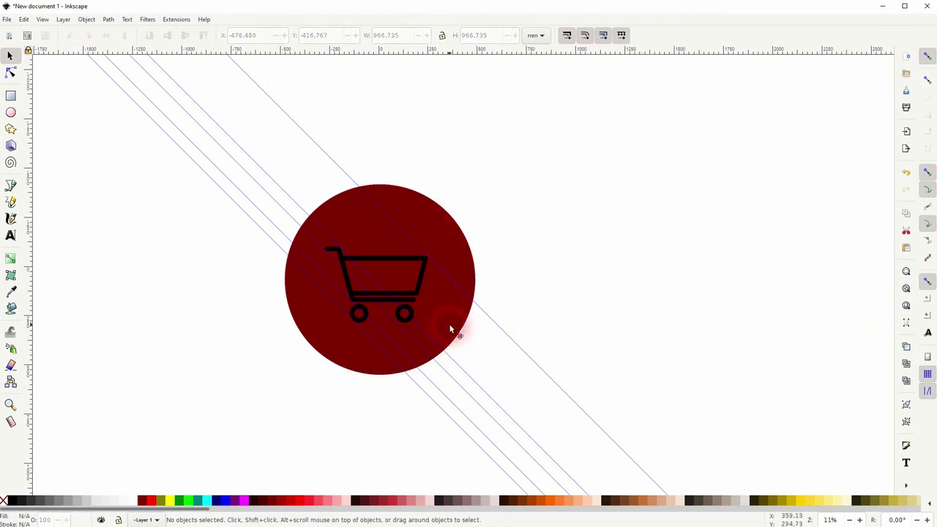
# Colour the shadow piece deeper pink (#FF8080) and the circle a lighter pink from the palette
pyautogui.click(341, 502)
pyautogui.click(424, 222)
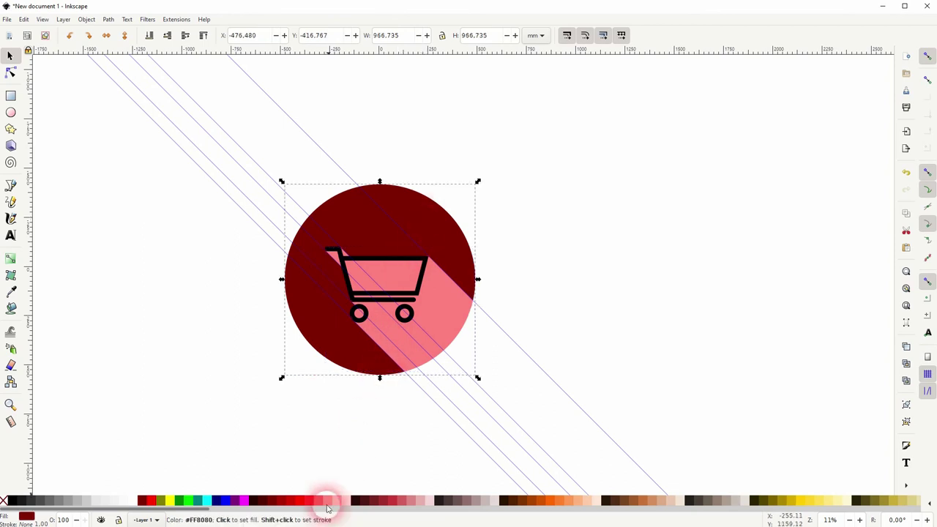
pyautogui.click(334, 502)
# Recentre the icon and delete all guides from the Edit menu
pyautogui.click(587, 293)
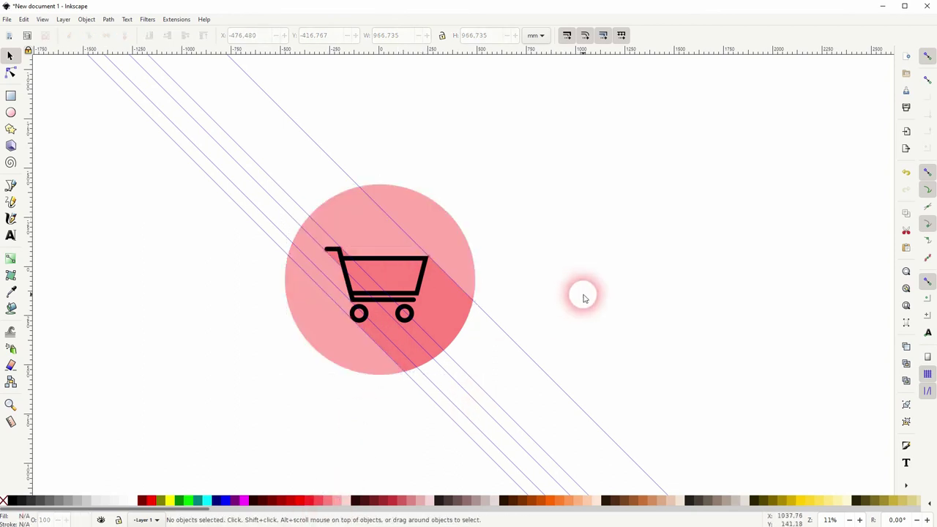
pyautogui.moveTo(299, 289); pyautogui.dragTo(355, 329)
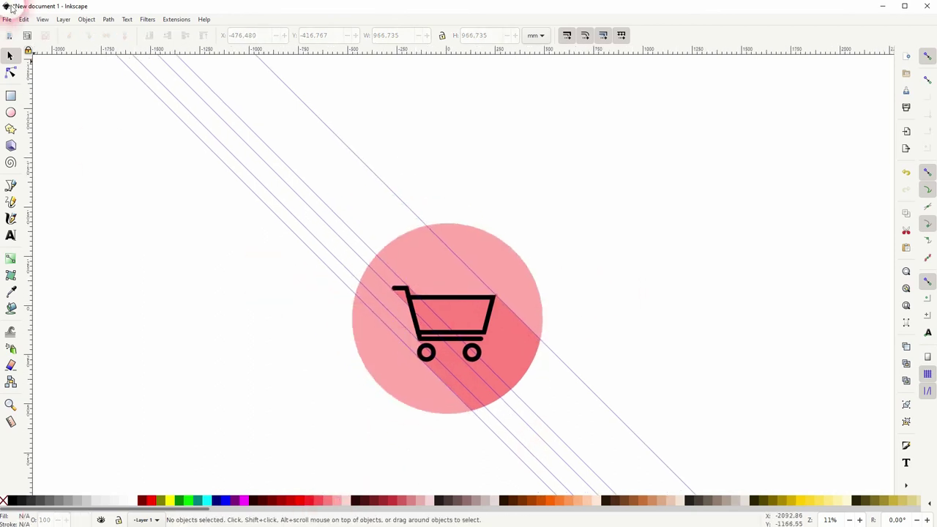
pyautogui.click(23, 19)
pyautogui.click(82, 292)
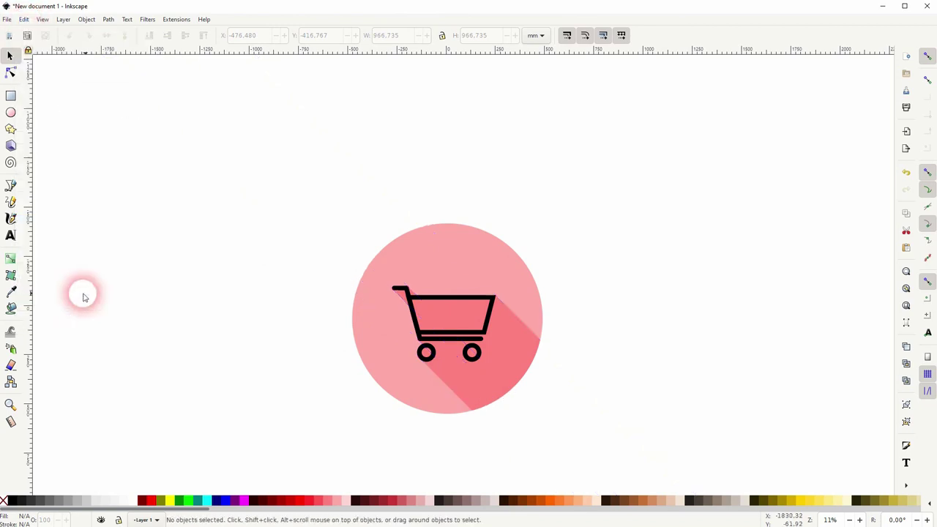